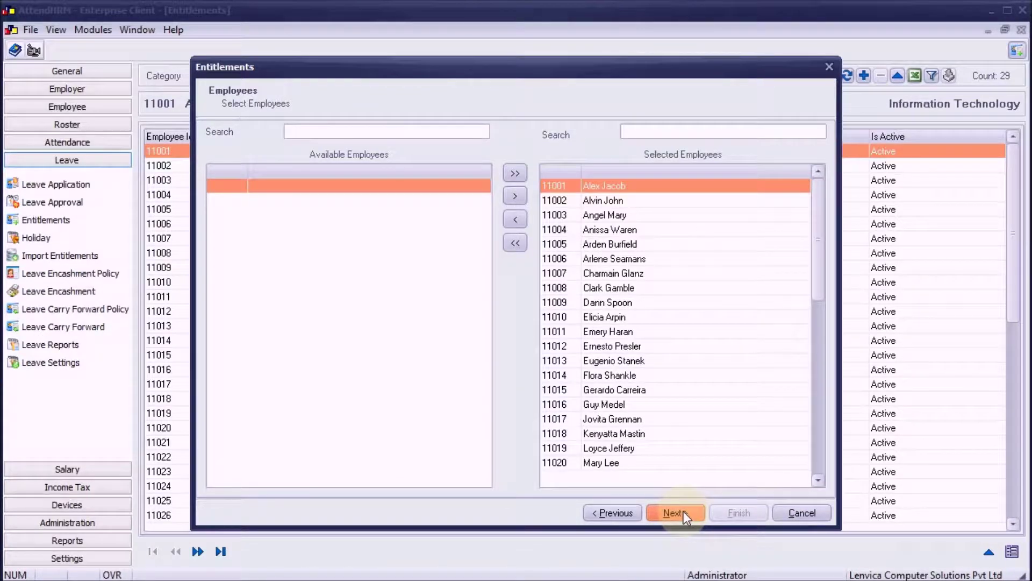
# Step: Proceed to the entitlement details for the selected employees, and cancel the Entitlements wizard
pyautogui.click(673, 512)
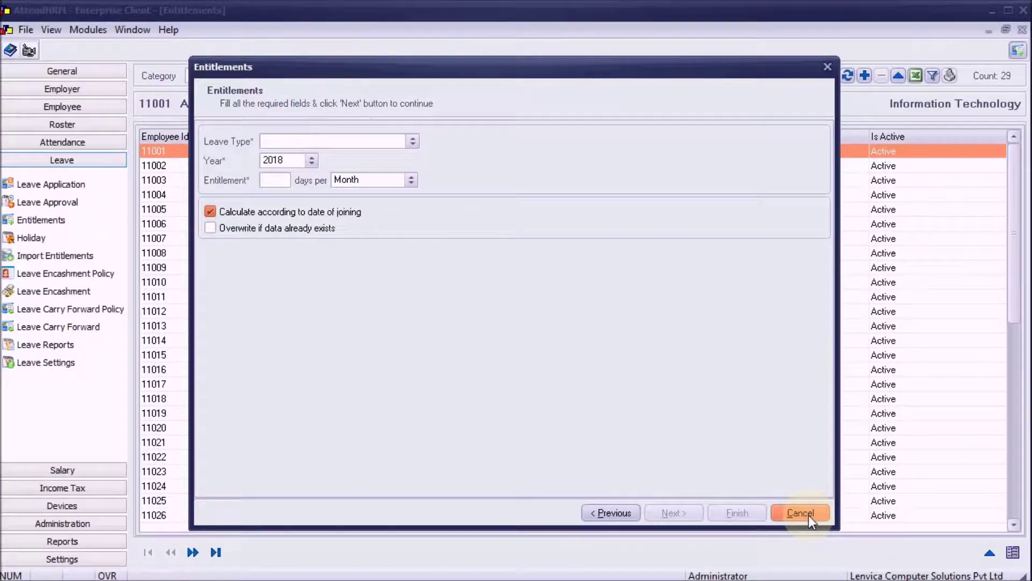
pyautogui.click(800, 512)
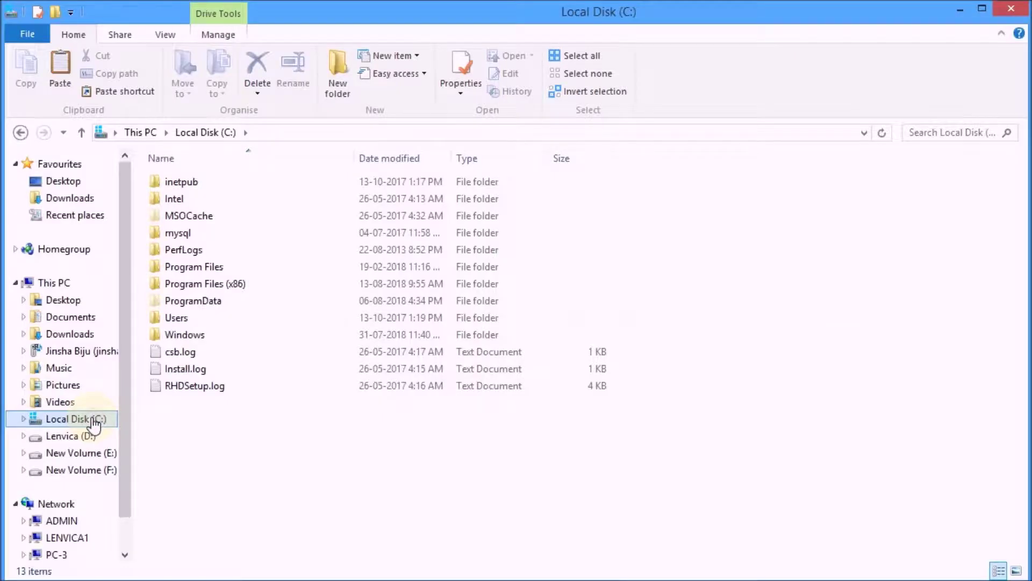
# Step: Open Entitlements-Import.csv from the Import folder of Attend HRM under Program Files (x86) on drive C
pyautogui.doubleClick(230, 286)
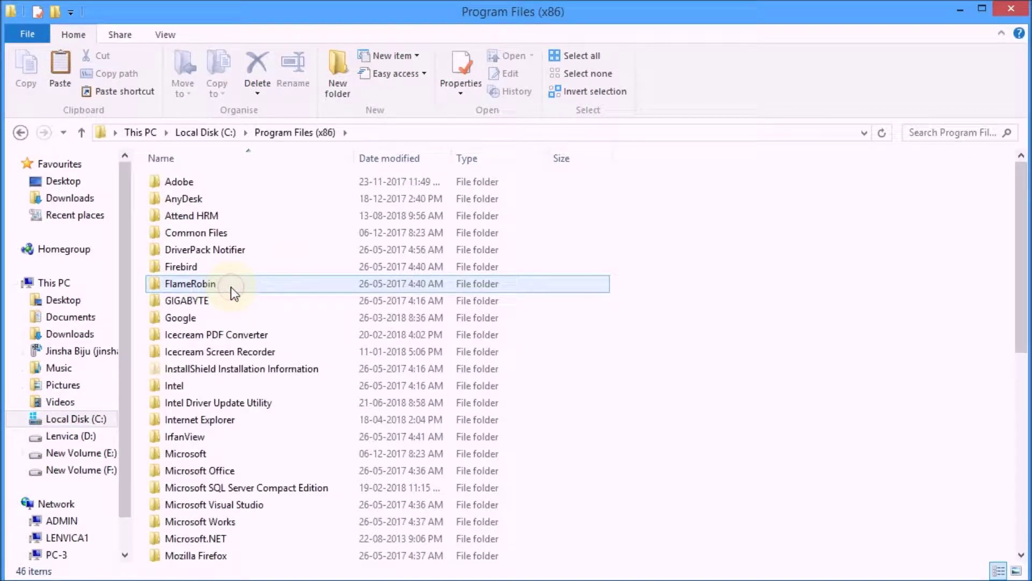
pyautogui.doubleClick(186, 218)
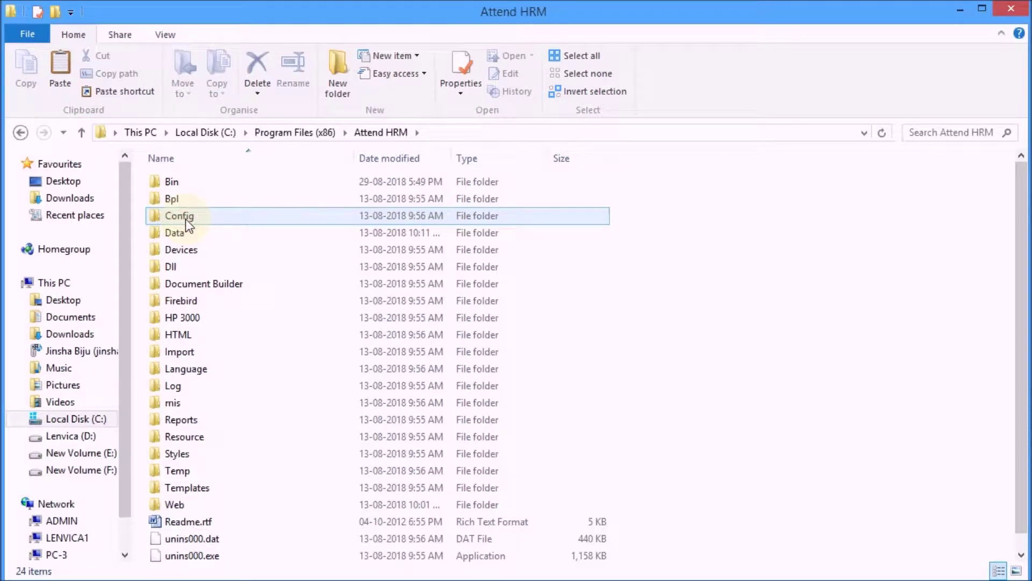
pyautogui.doubleClick(175, 346)
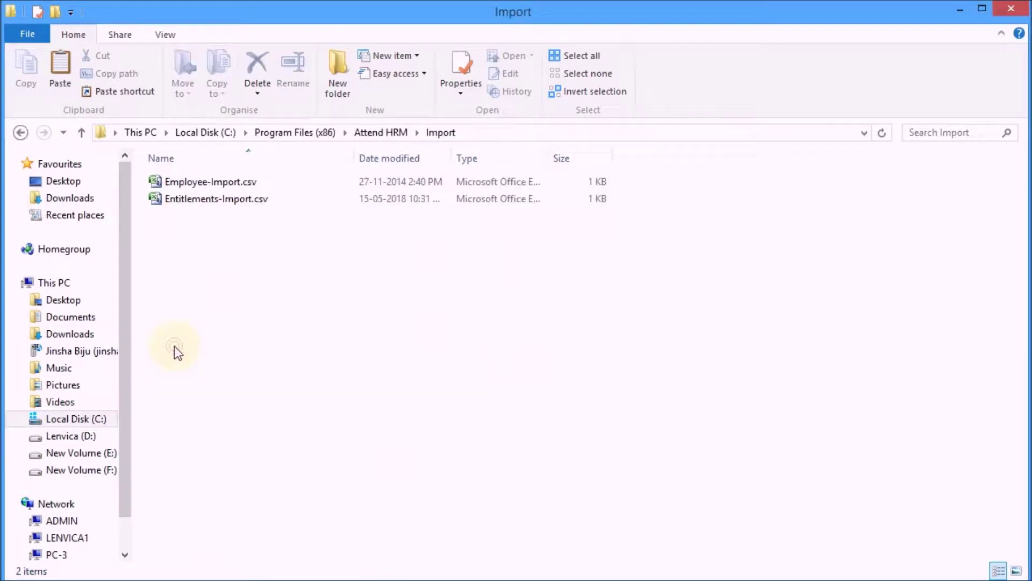
pyautogui.click(270, 201)
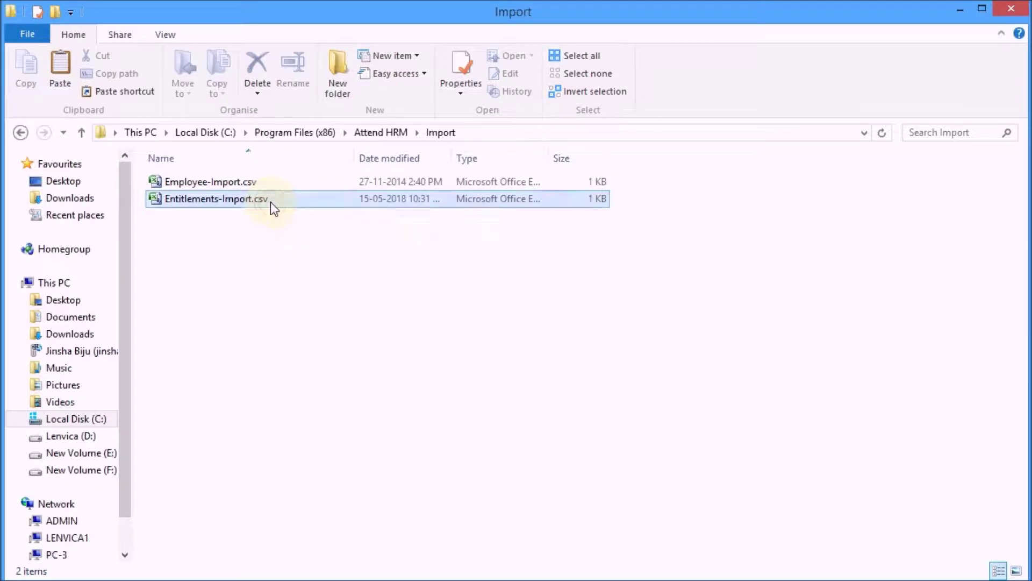
pyautogui.doubleClick(270, 202)
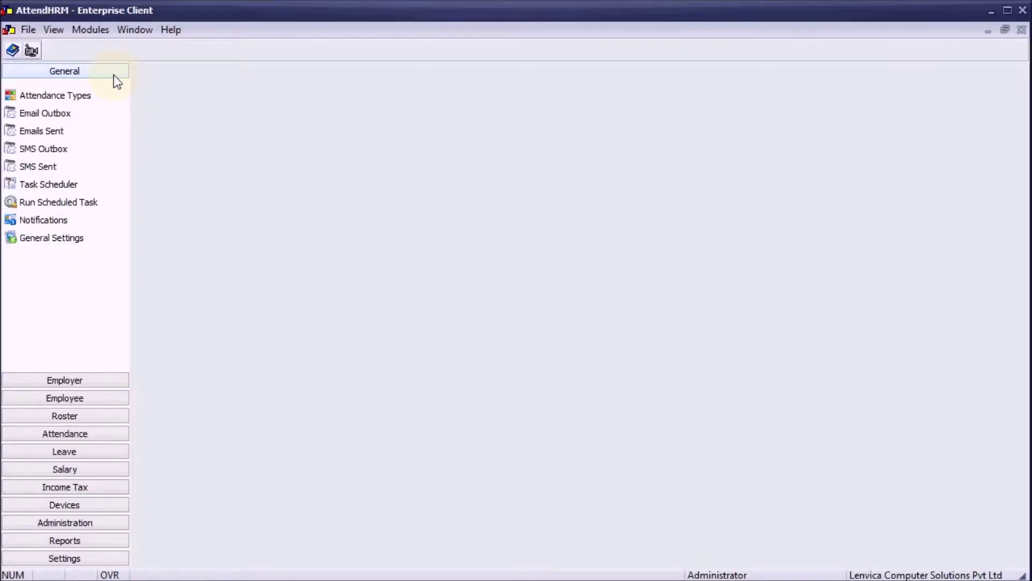
# Step: In AttendHRM, start the leave entitlements import using the existing import format Default_Import
pyautogui.click(65, 452)
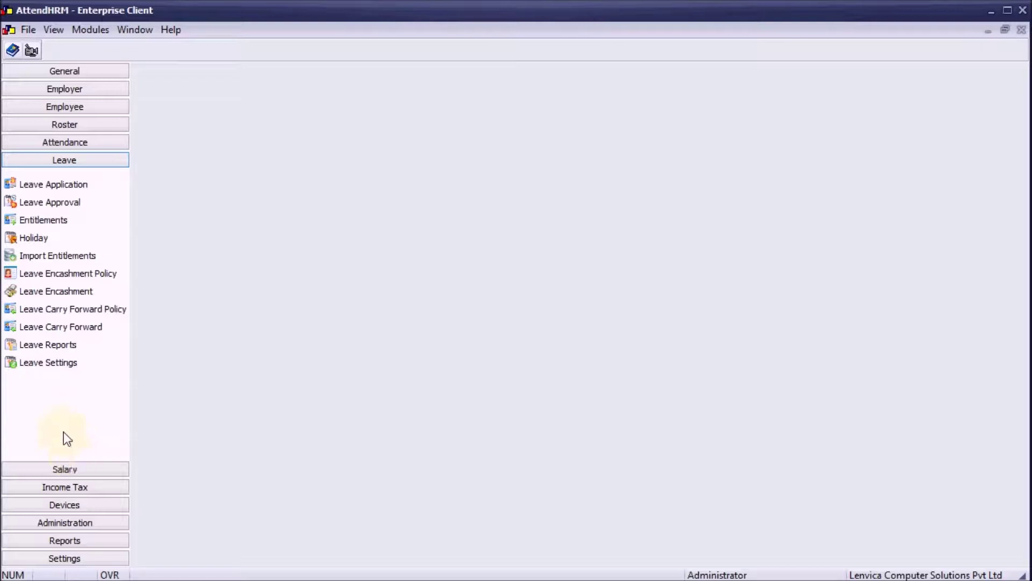
pyautogui.click(56, 256)
pyautogui.click(761, 240)
pyautogui.click(762, 240)
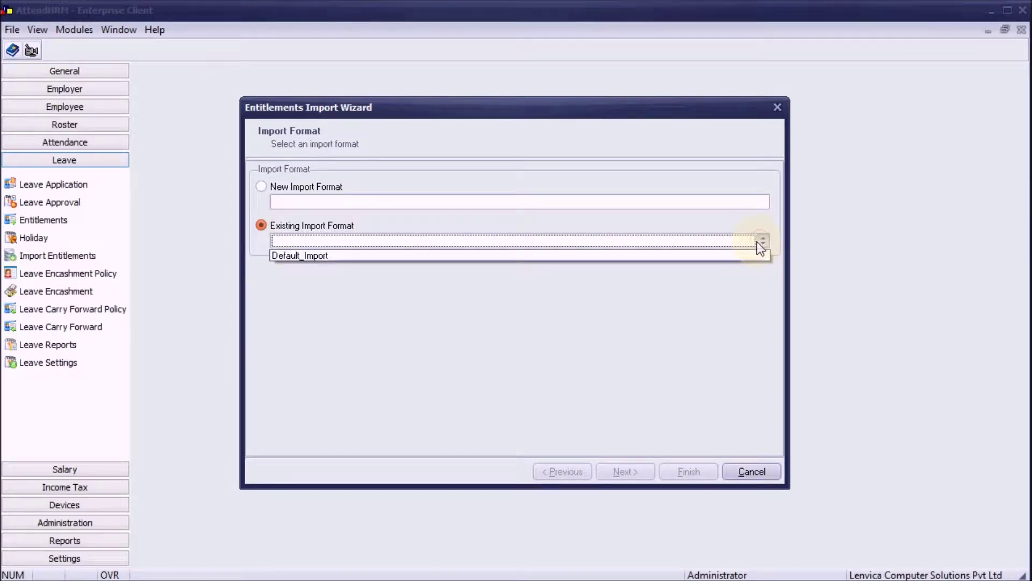
pyautogui.click(754, 256)
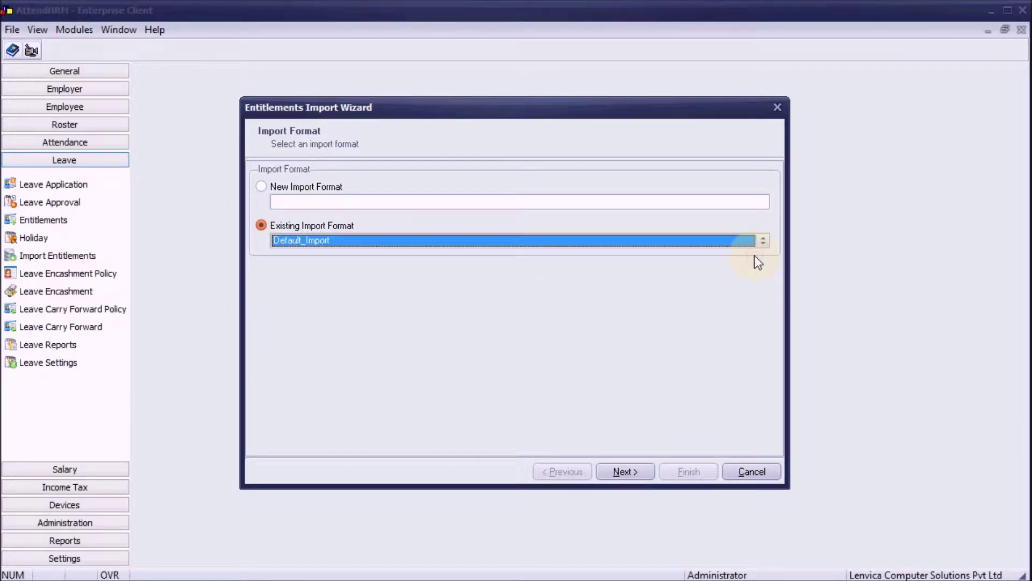
pyautogui.click(625, 472)
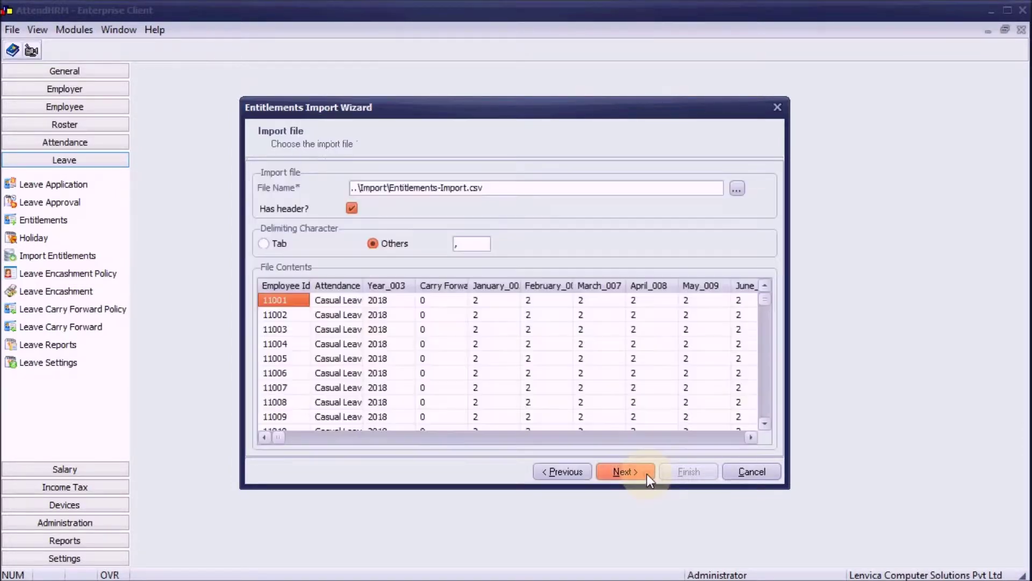
# Step: Accept the preset Entitlements-Import.csv file and its field matching, and run the entitlements import to completion
pyautogui.click(647, 473)
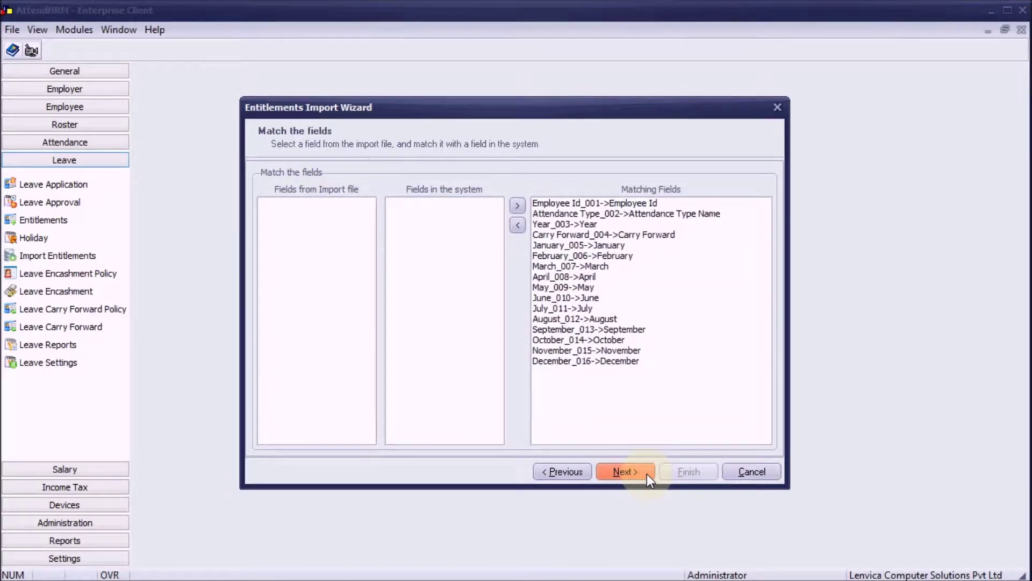
pyautogui.click(647, 473)
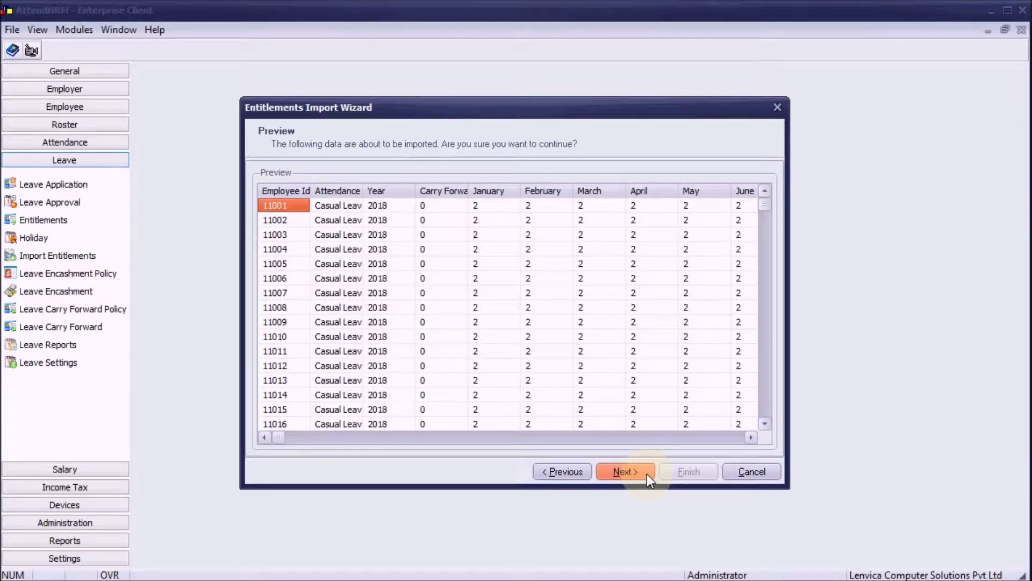
pyautogui.click(647, 473)
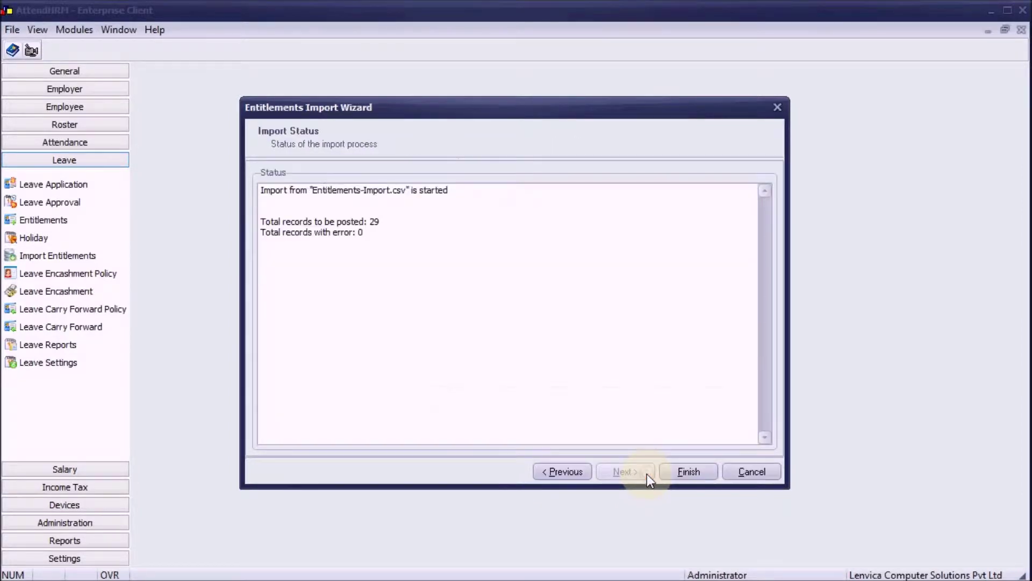
pyautogui.click(689, 471)
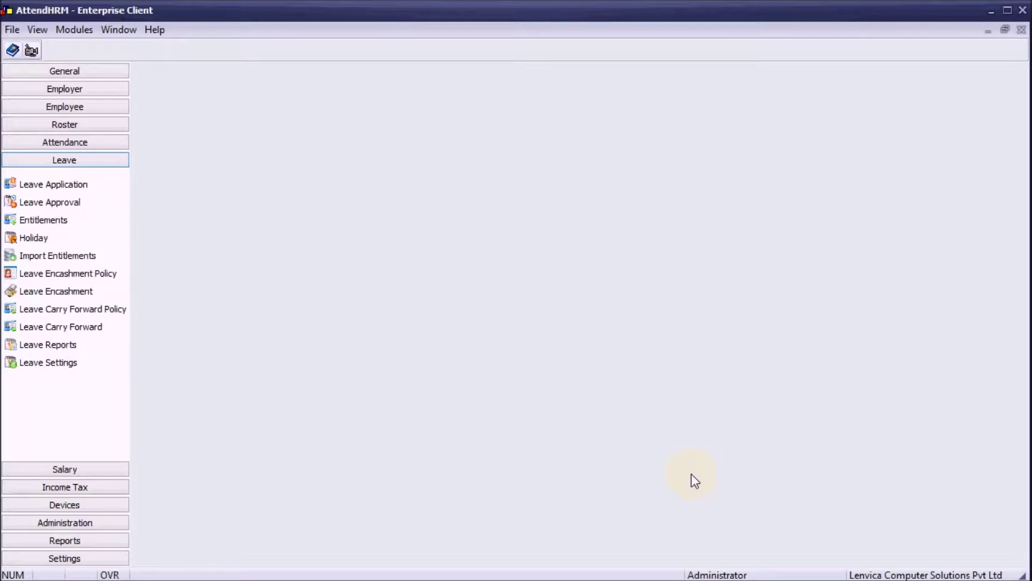
# Step: Open the leave entitlements of the first employee and examine the imported entries employee by employee
pyautogui.click(63, 222)
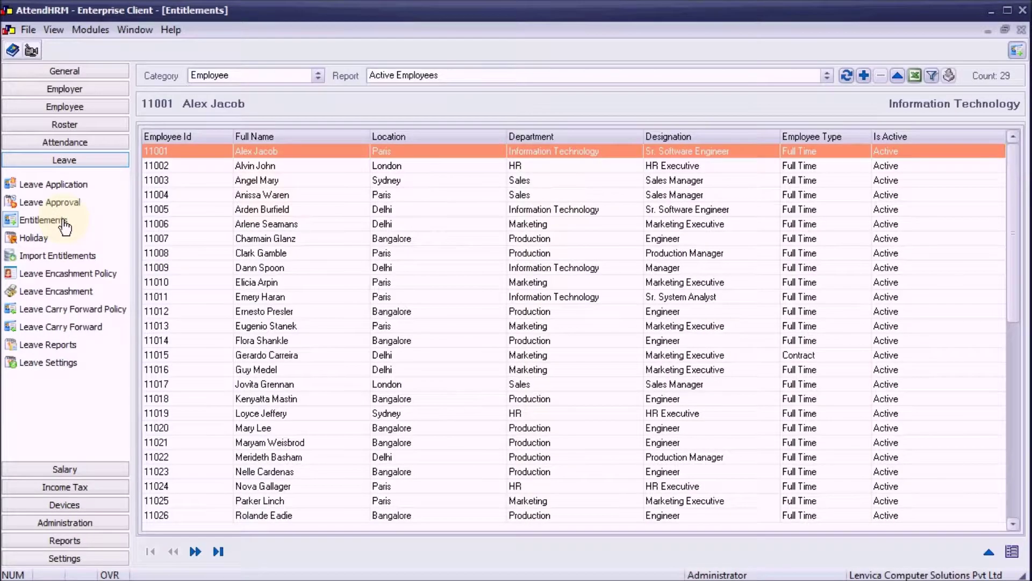
pyautogui.doubleClick(253, 152)
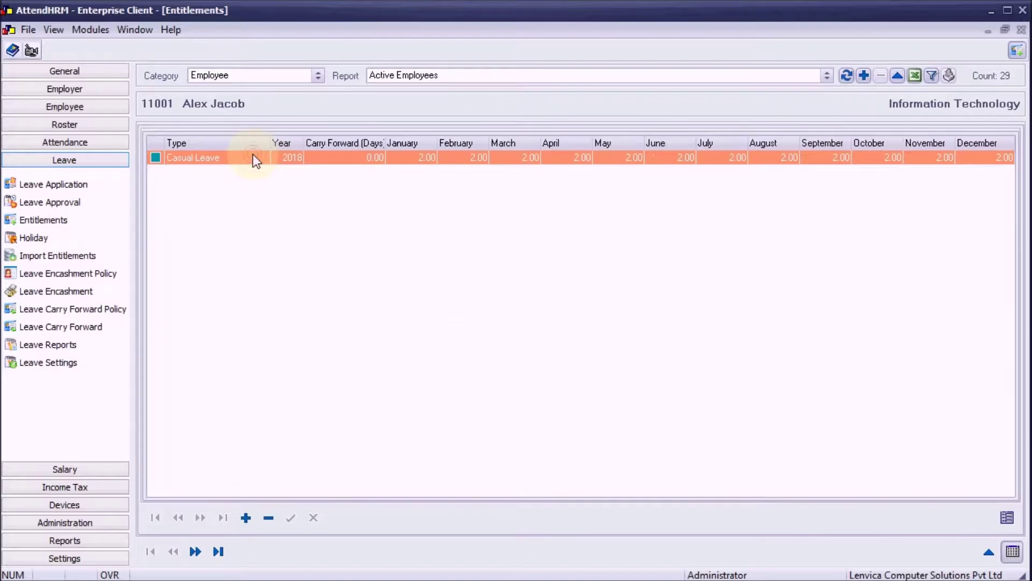
pyautogui.click(195, 551)
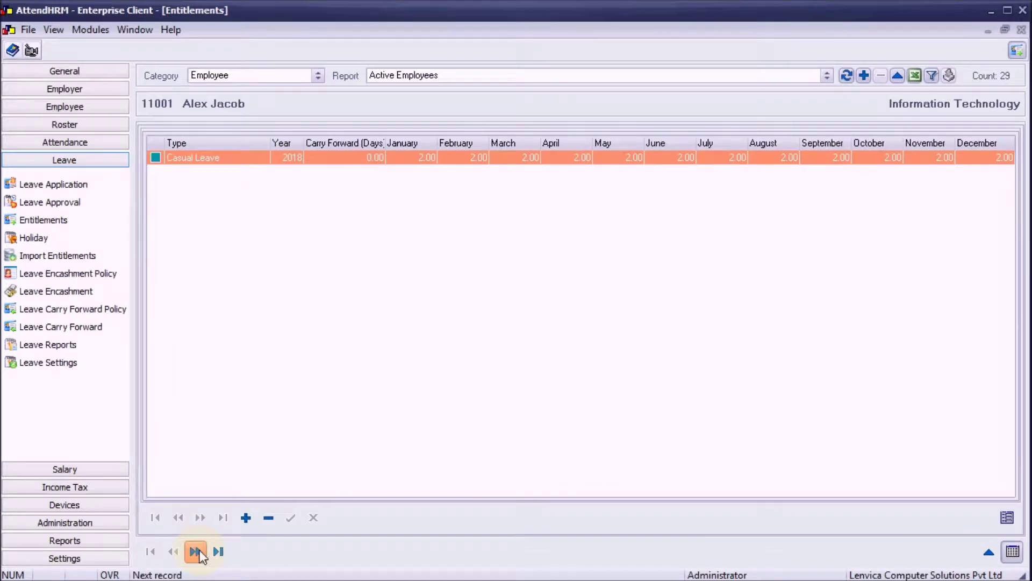
pyautogui.click(199, 550)
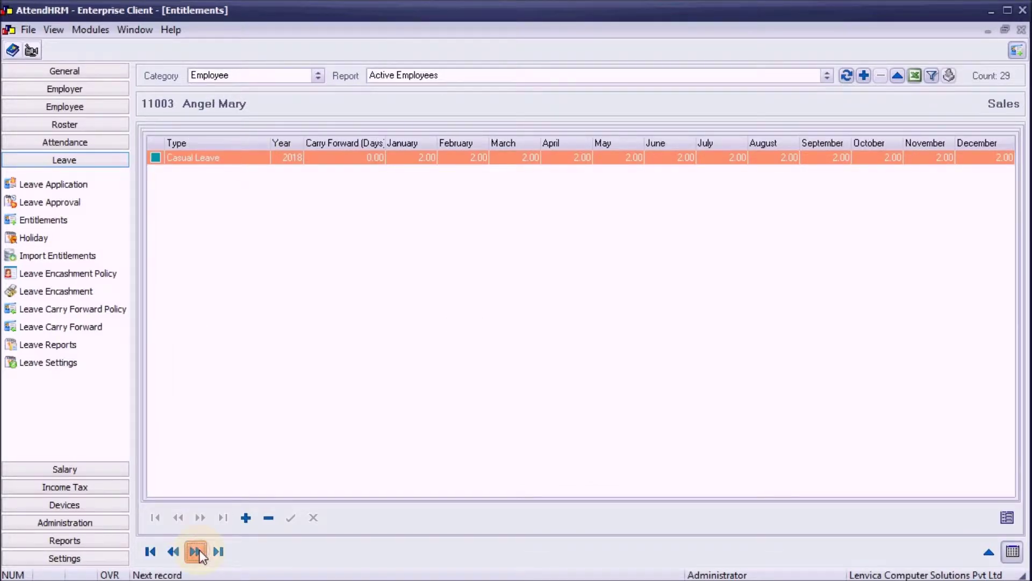
pyautogui.click(196, 551)
pyautogui.click(196, 551)
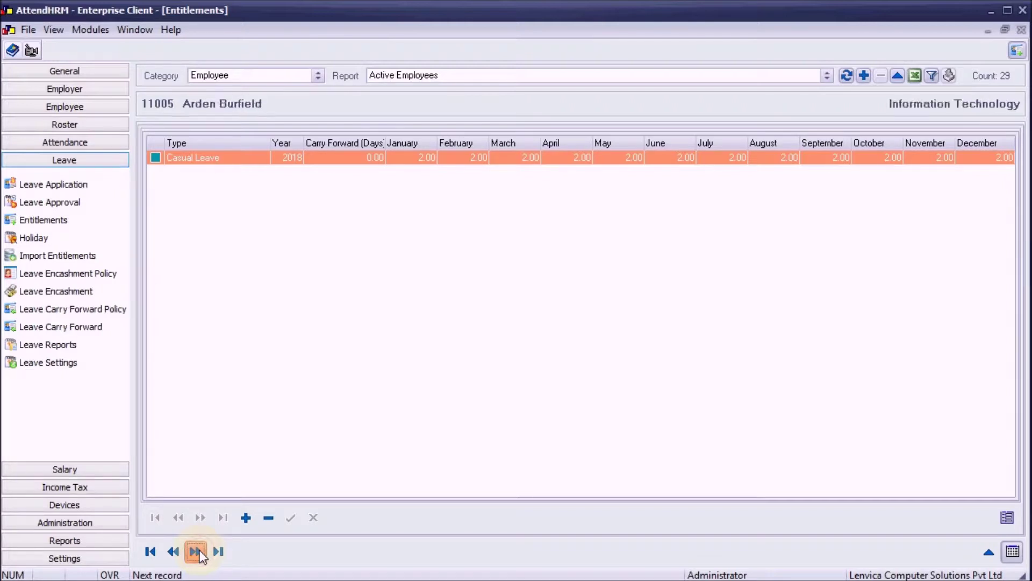
pyautogui.click(196, 551)
pyautogui.click(196, 551)
pyautogui.click(197, 551)
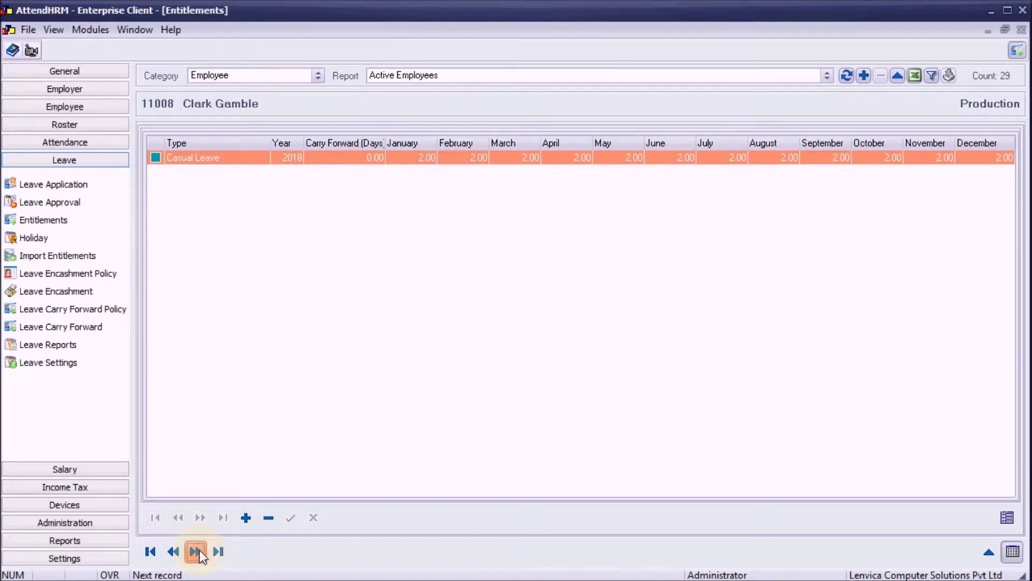
pyautogui.click(197, 551)
pyautogui.click(196, 551)
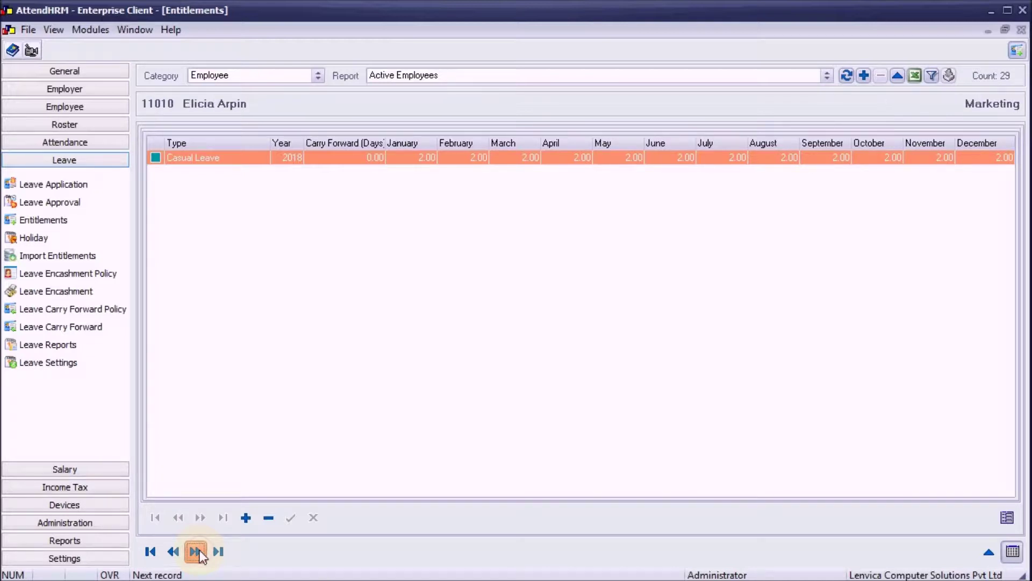
pyautogui.click(197, 551)
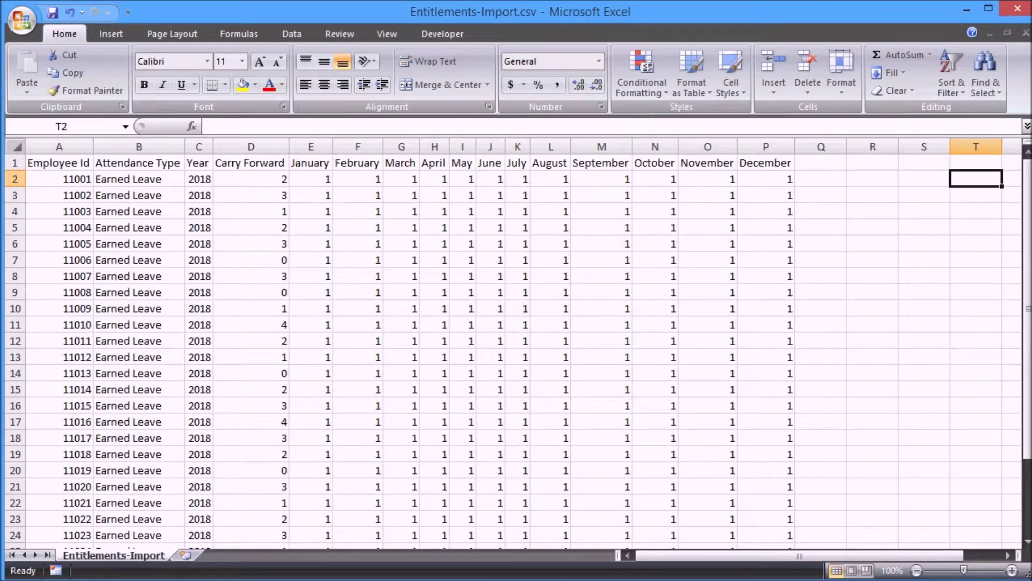
# Step: Review the Earned Leave rows in the Entitlements-Import.csv spreadsheet and save the file
pyautogui.press('pagedown')
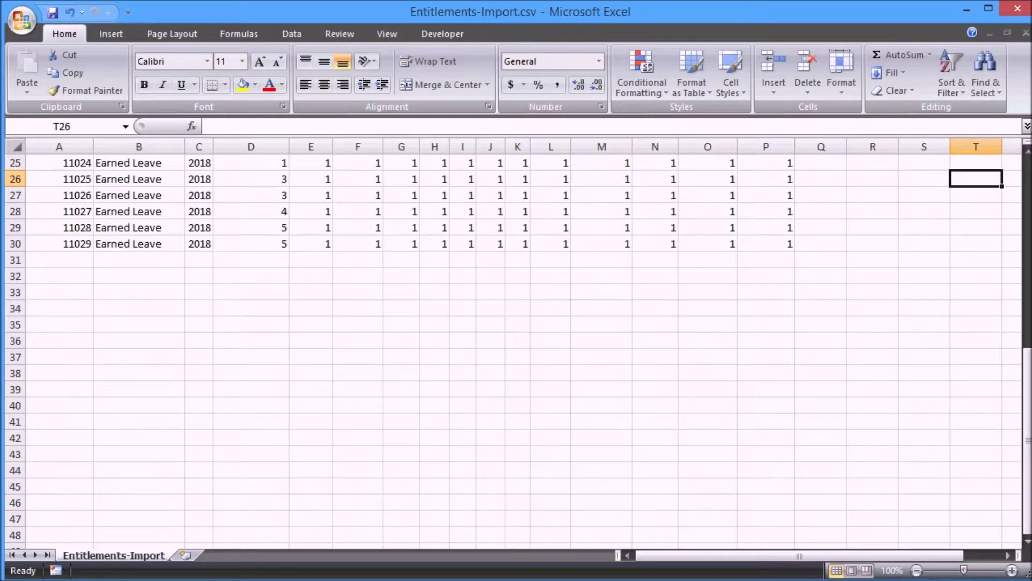
pyautogui.press('pageup')
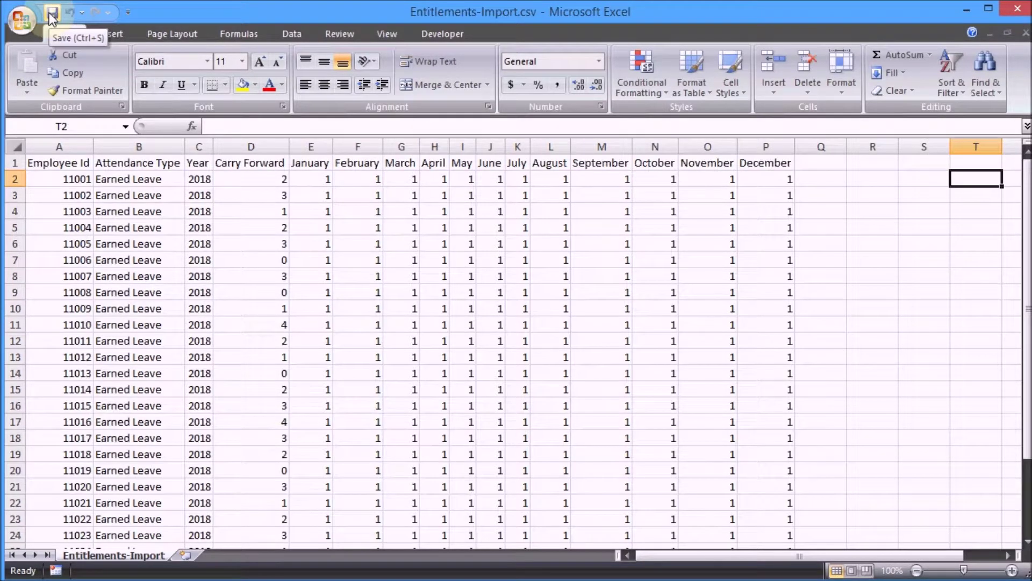
pyautogui.click(51, 16)
pyautogui.click(456, 466)
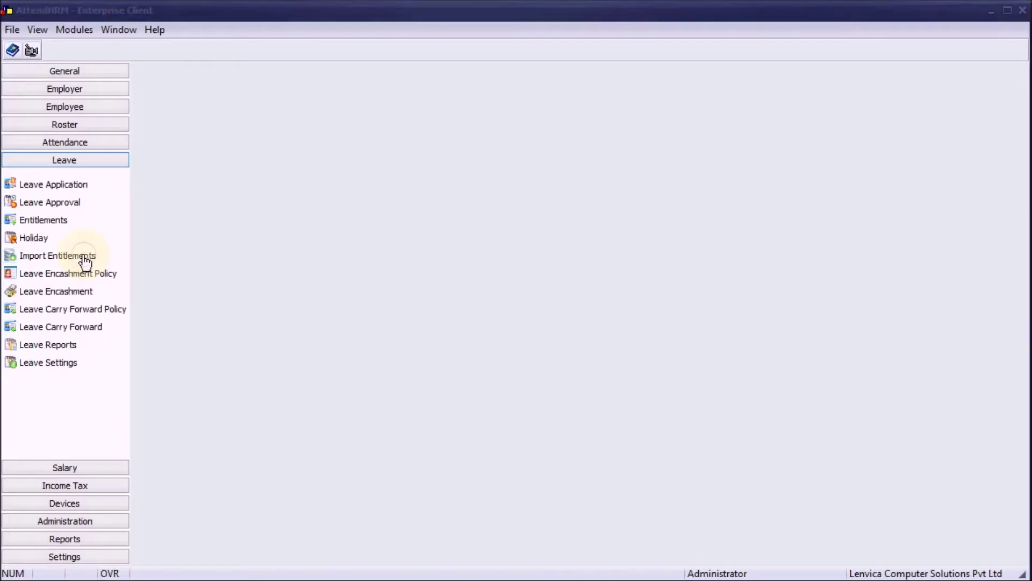
# Step: Start another entitlements import in AttendHRM with a new import format named Leave Entitlement
pyautogui.click(85, 258)
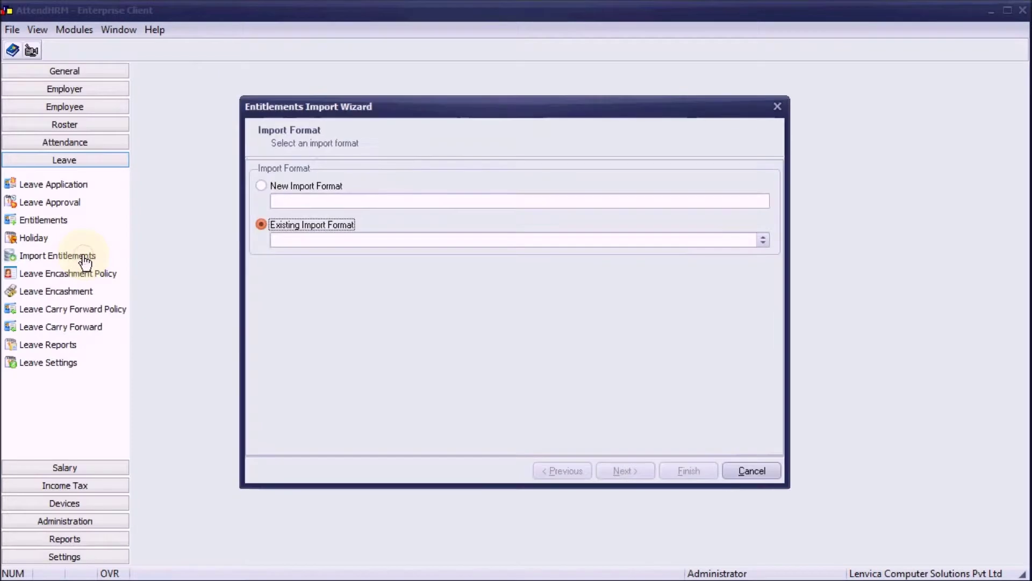
pyautogui.click(262, 188)
pyautogui.click(287, 202)
pyautogui.write('Leave Entitlement')
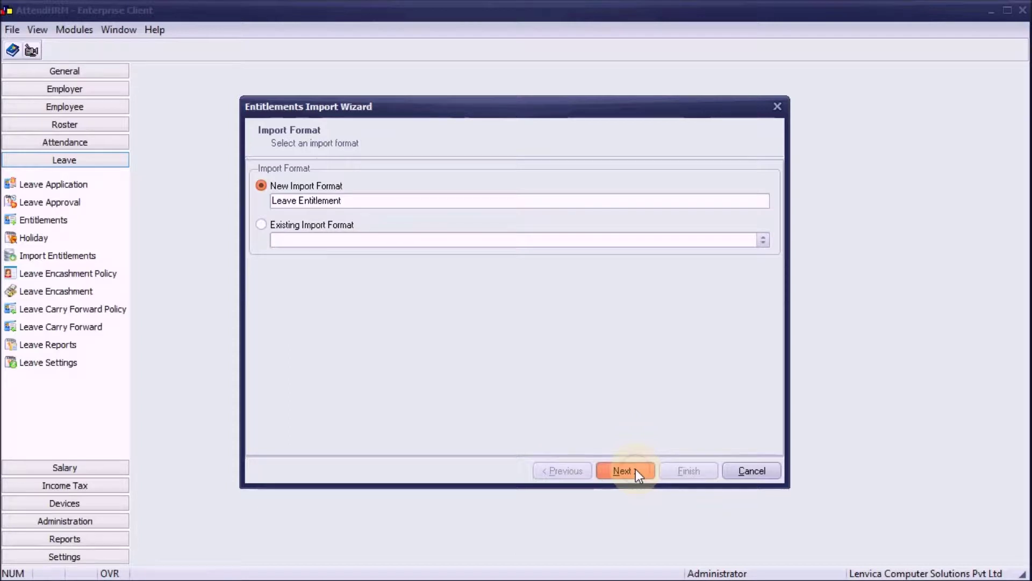
pyautogui.click(636, 469)
# Step: Choose Entitlements-Import.csv on drive F as the import file and continue to the field matching
pyautogui.click(743, 184)
pyautogui.click(480, 239)
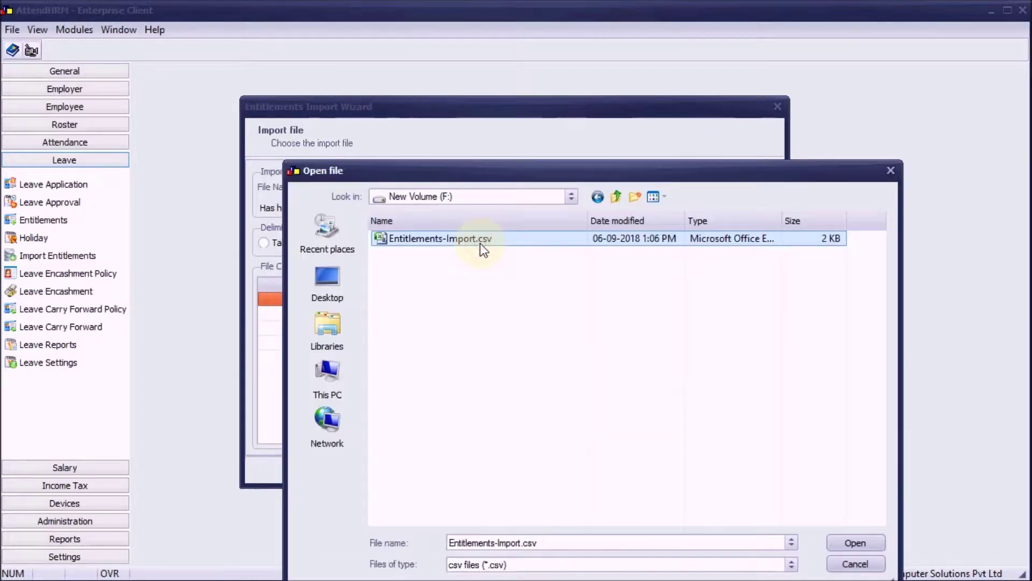
pyautogui.click(867, 543)
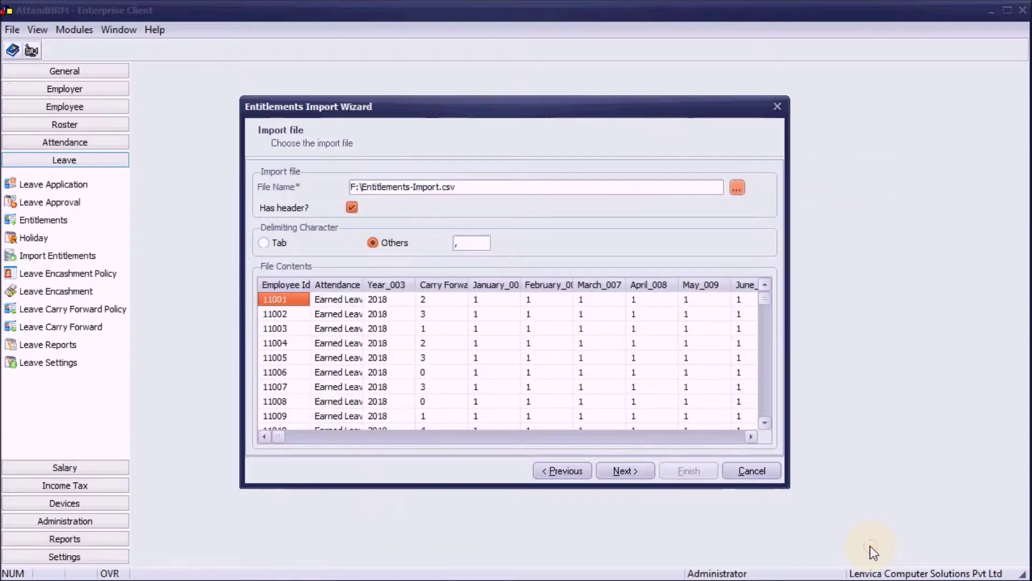
pyautogui.click(647, 475)
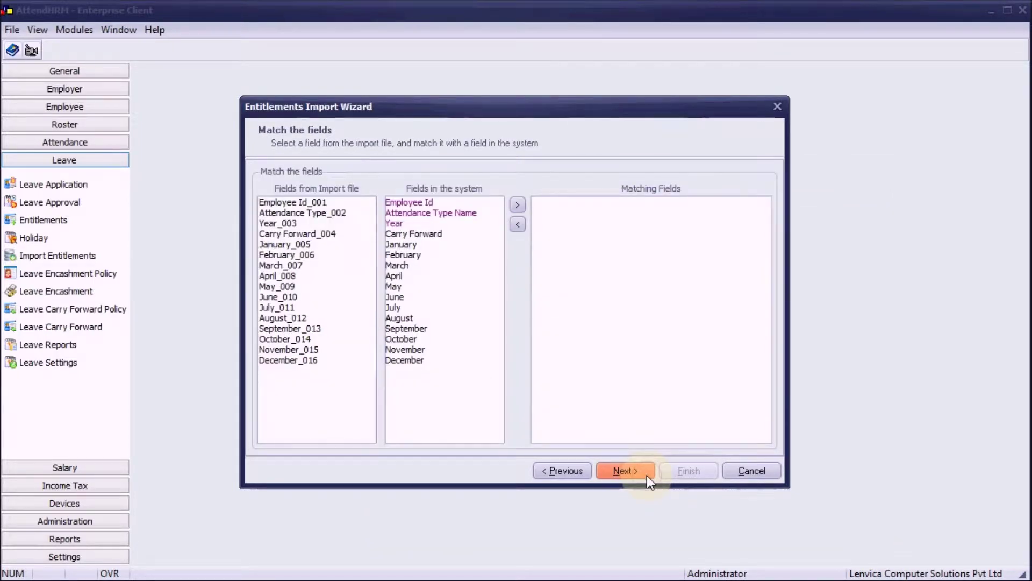
# Step: Match each import file field, from Employee Id through December, with its corresponding system field
pyautogui.click(315, 200)
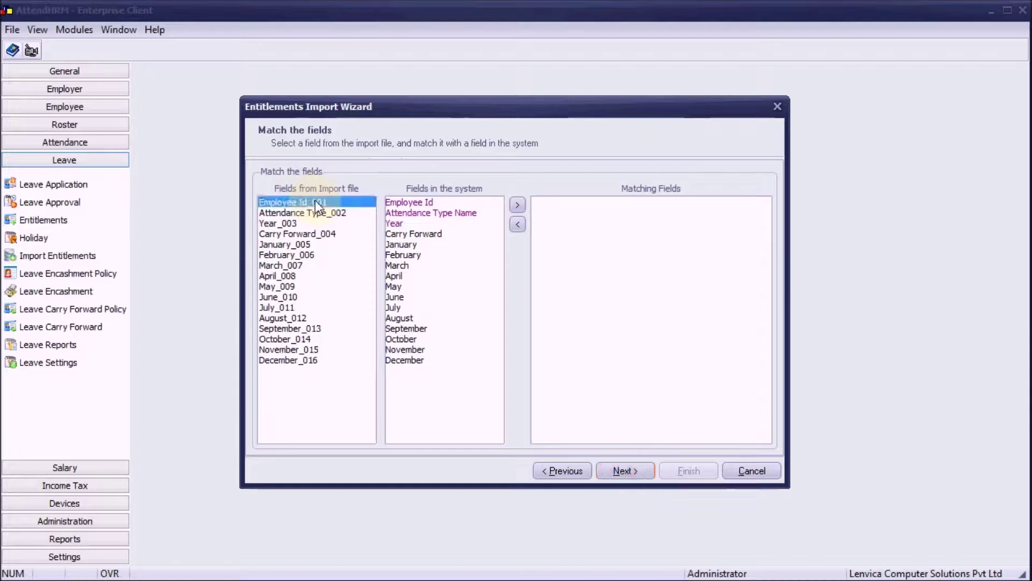
pyautogui.click(392, 202)
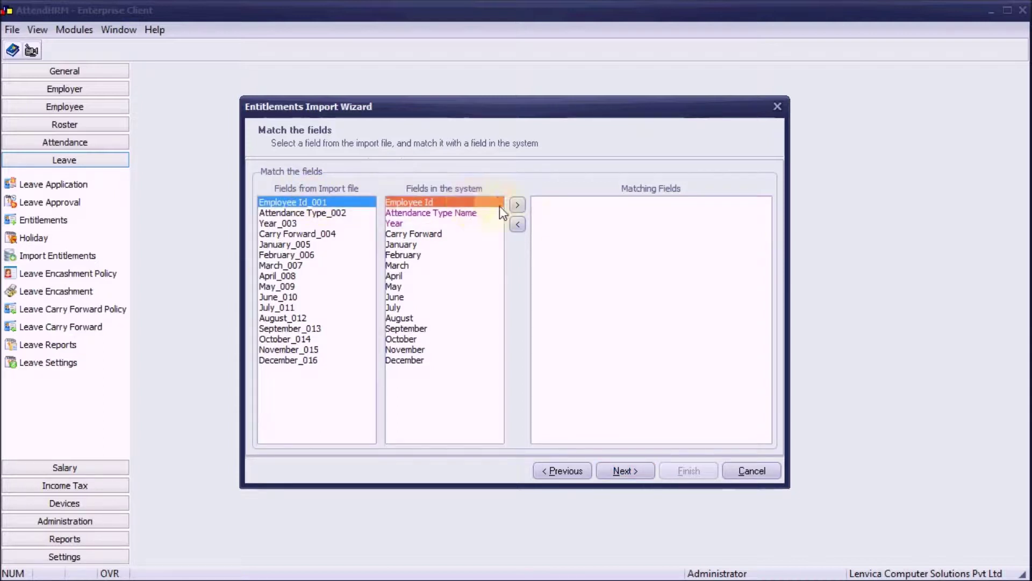
pyautogui.click(518, 208)
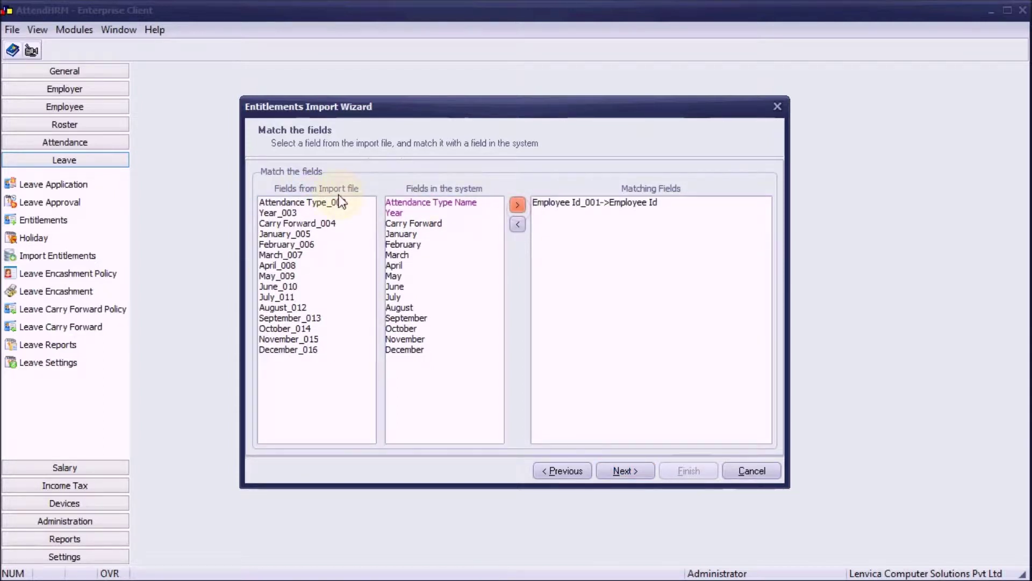
pyautogui.click(323, 202)
pyautogui.click(459, 203)
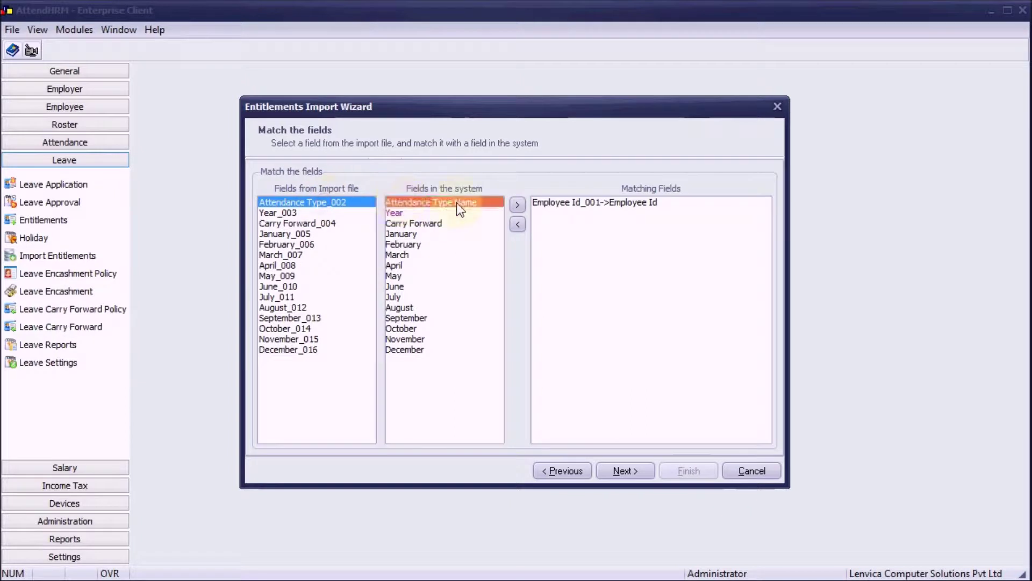
pyautogui.click(517, 208)
pyautogui.click(324, 204)
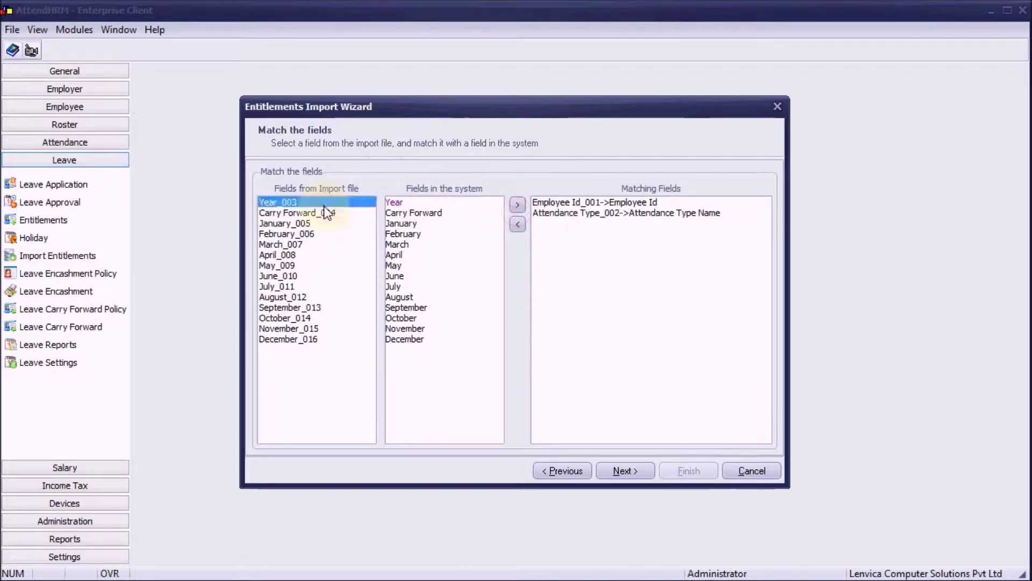
pyautogui.click(409, 204)
pyautogui.click(517, 205)
pyautogui.click(517, 206)
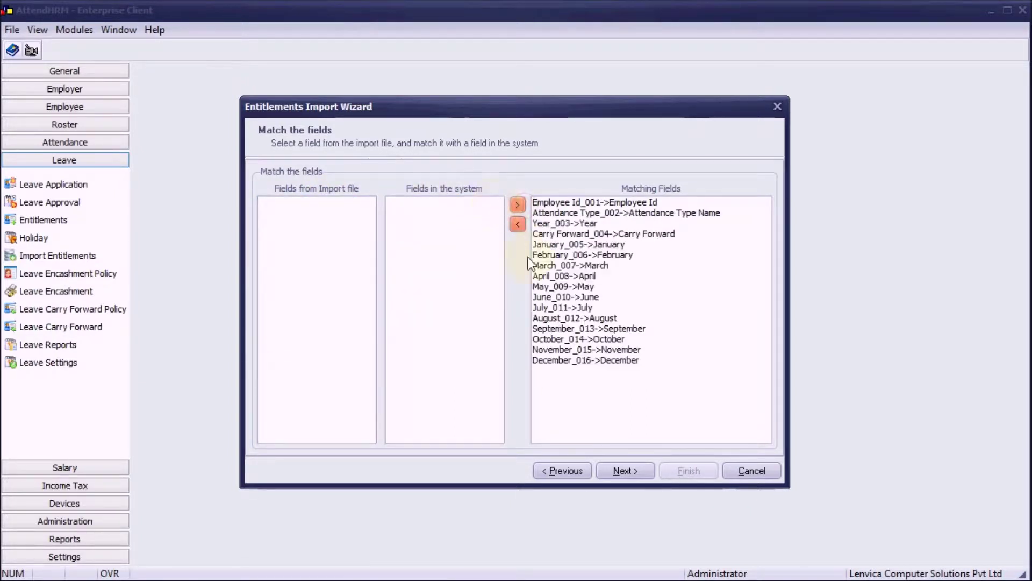
# Step: Accept the previewed Earned Leave data, run the entitlements import and finish the wizard
pyautogui.click(626, 471)
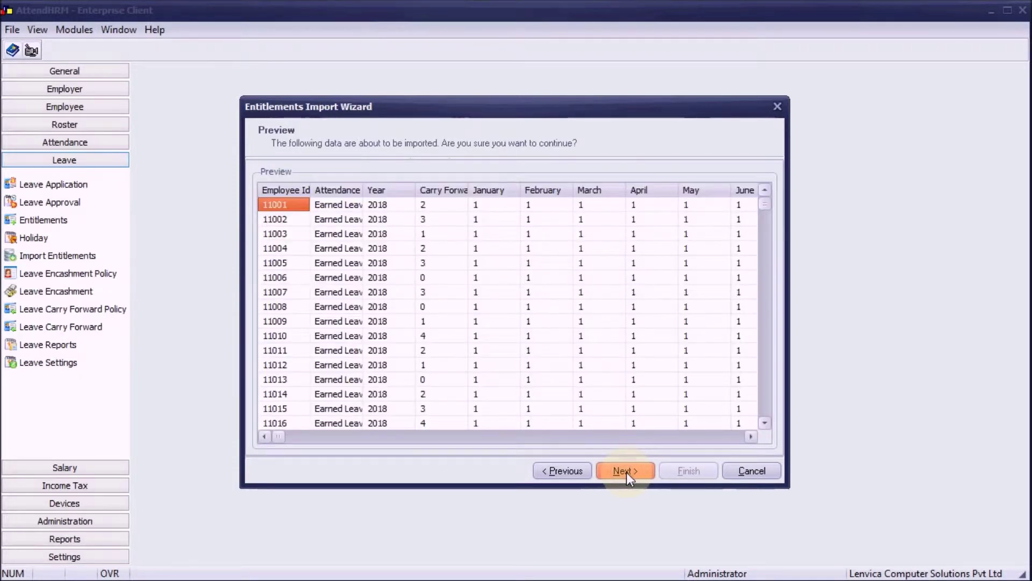
pyautogui.click(627, 472)
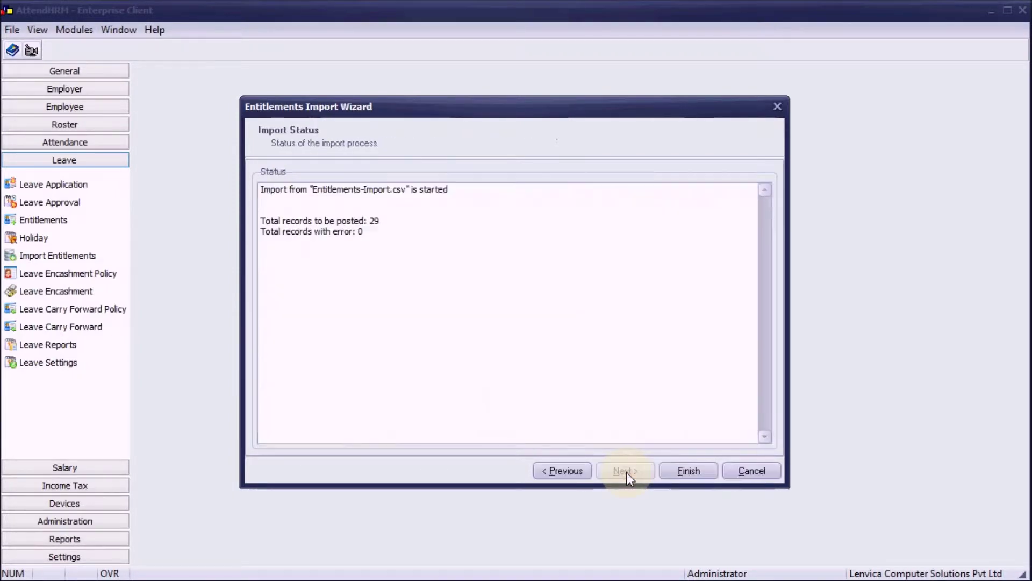
pyautogui.click(670, 472)
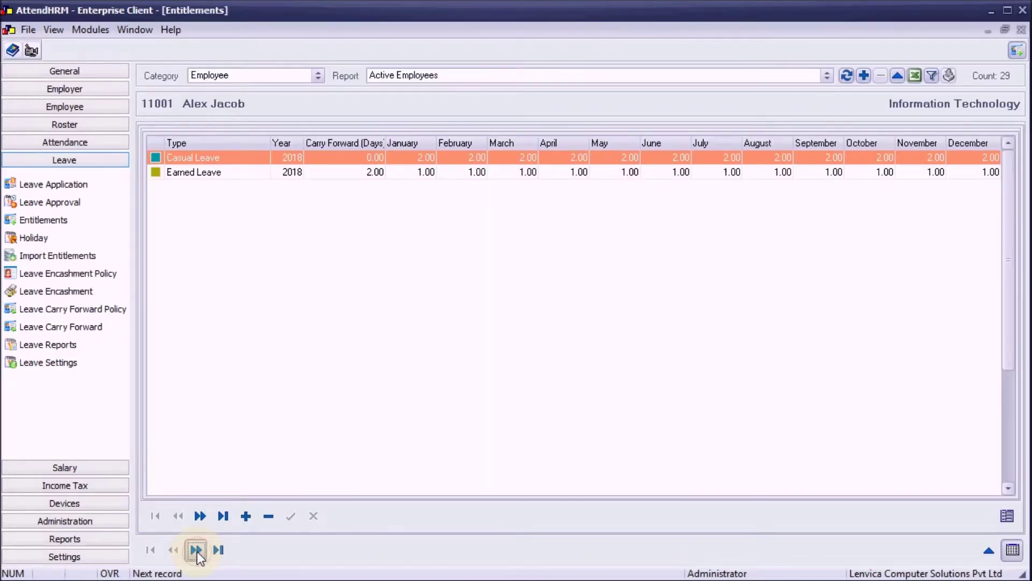
# Step: Examine the imported Earned Leave entitlements employee by employee, starting from the first employee
pyautogui.click(195, 549)
pyautogui.click(195, 549)
pyautogui.click(195, 549)
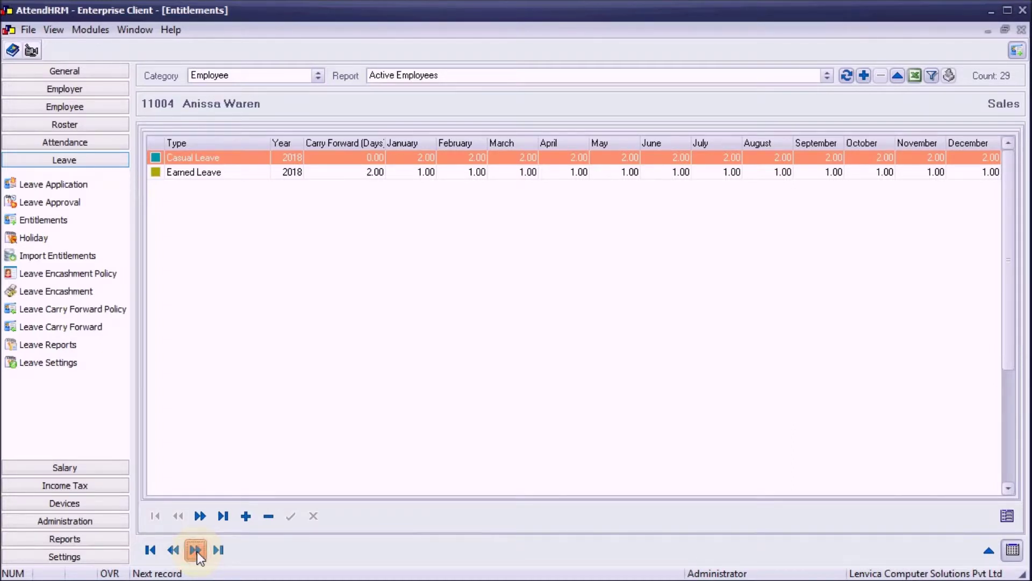
pyautogui.click(196, 550)
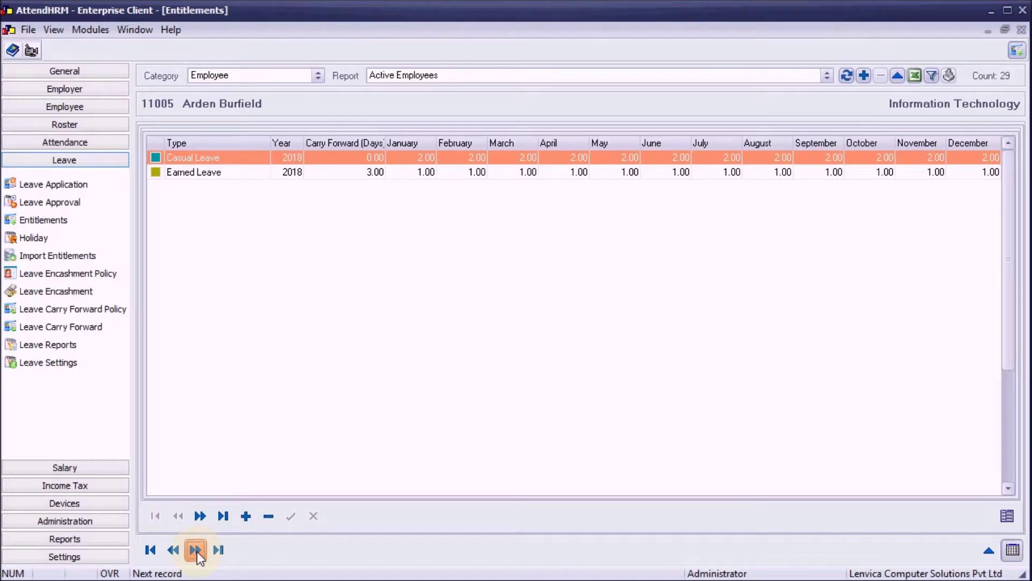
pyautogui.click(196, 549)
pyautogui.click(196, 550)
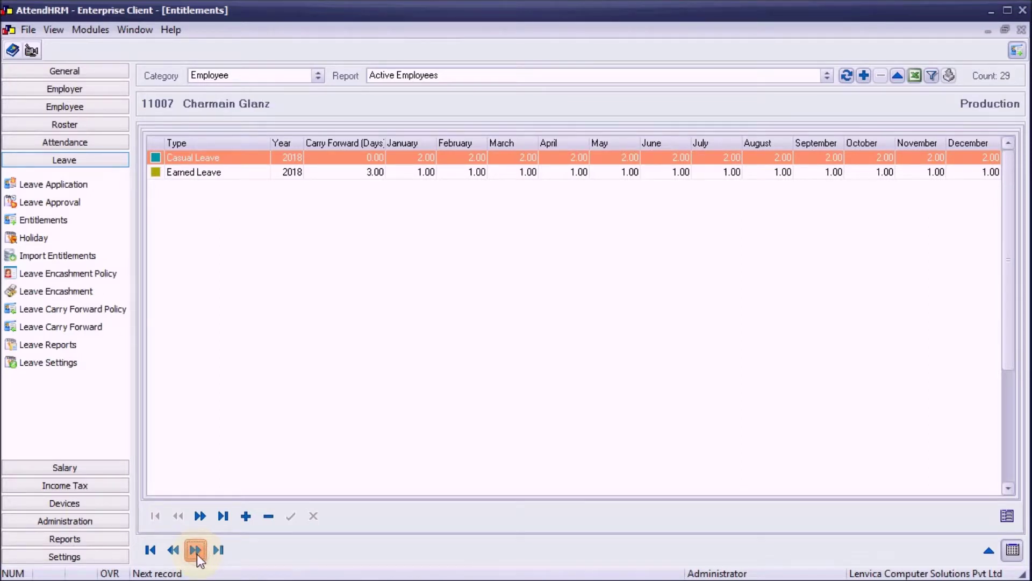
pyautogui.click(196, 550)
pyautogui.click(196, 550)
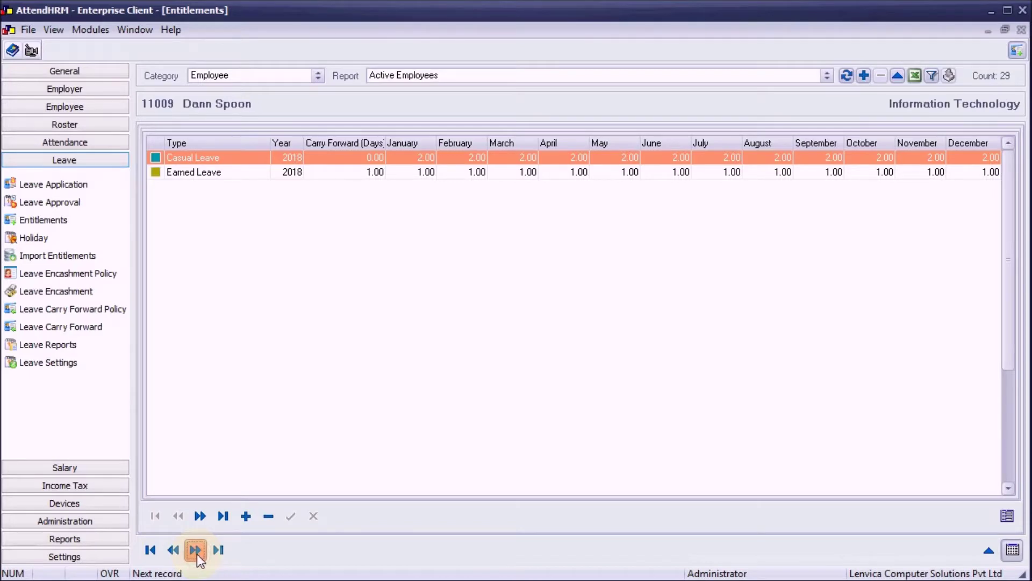
pyautogui.click(196, 550)
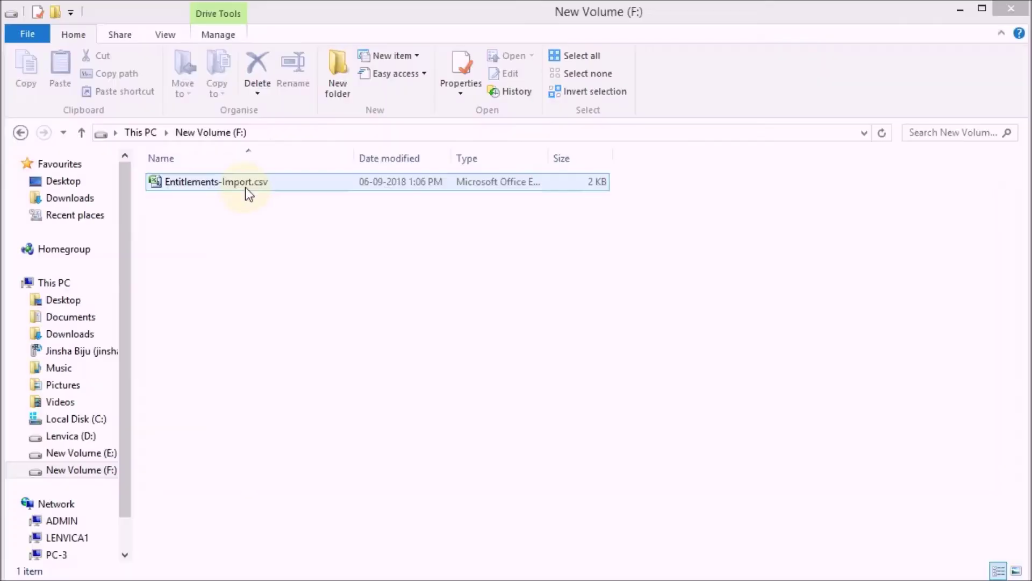
# Step: Open Entitlements-Import.csv from drive F in Excel and set the Carry Forward values in D3 to 4, D4 to 3 and D5 to 3
pyautogui.click(242, 187)
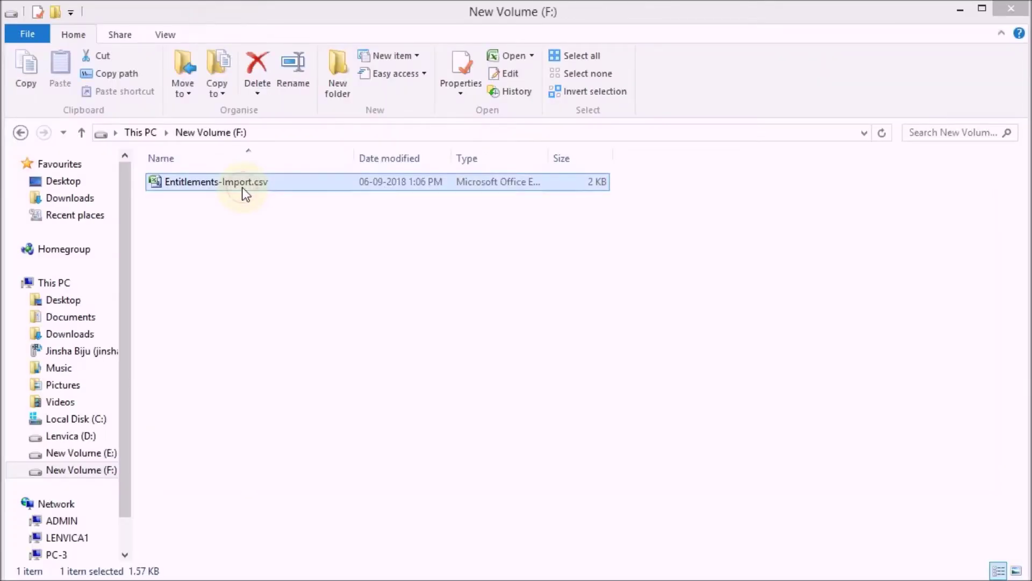
pyautogui.doubleClick(246, 183)
pyautogui.click(267, 195)
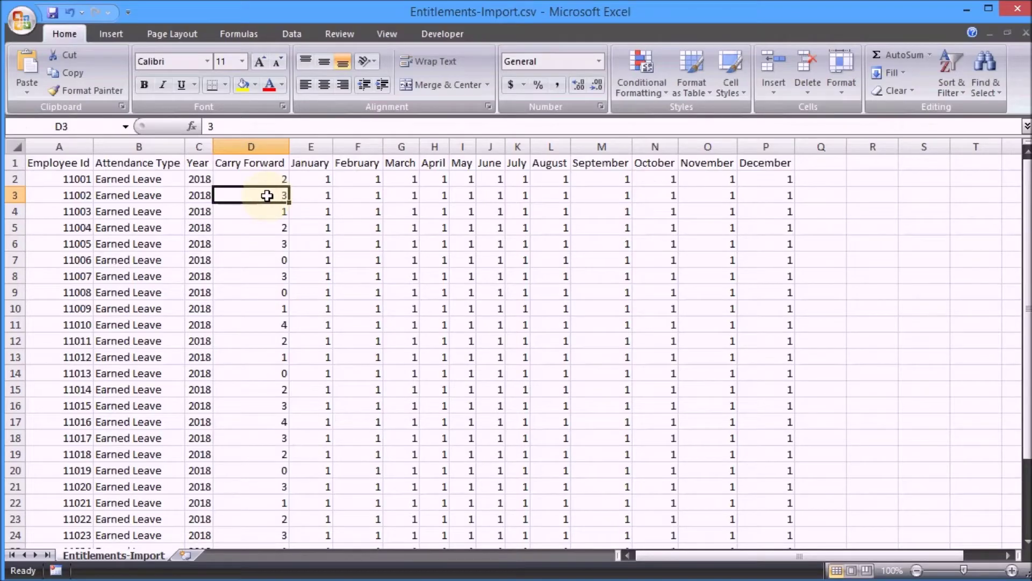
pyautogui.write('4')
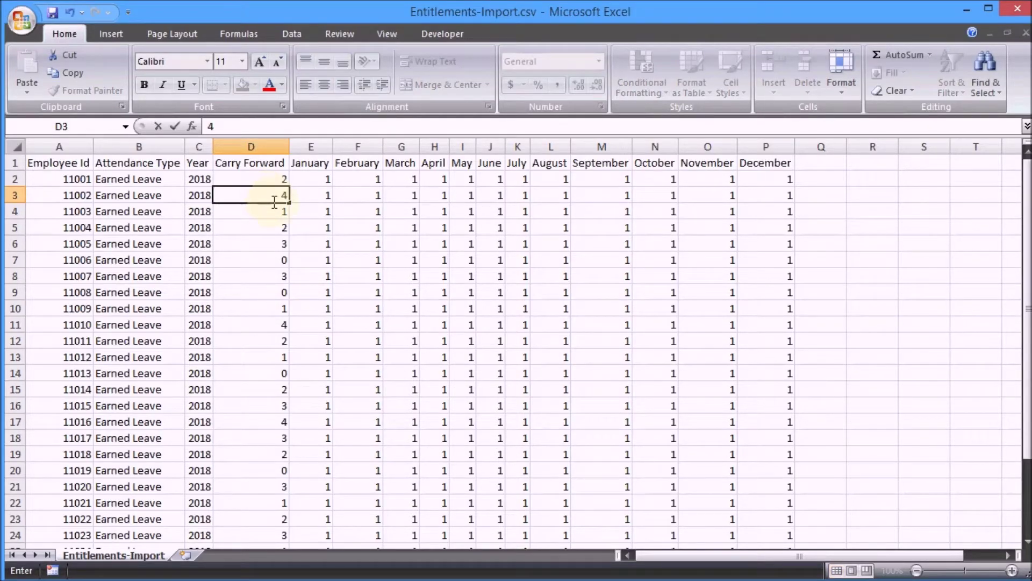
pyautogui.click(273, 210)
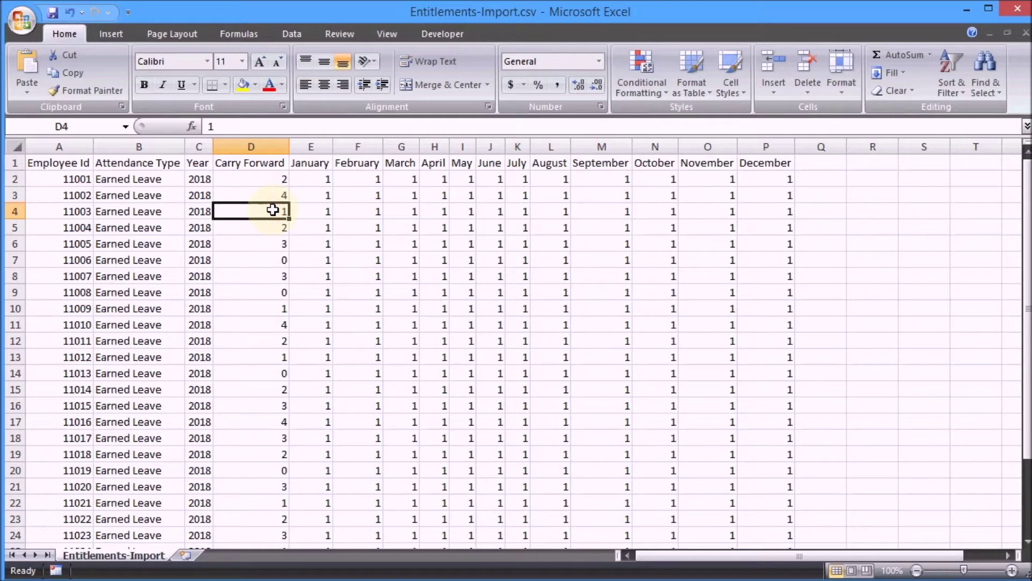
pyautogui.write('3')
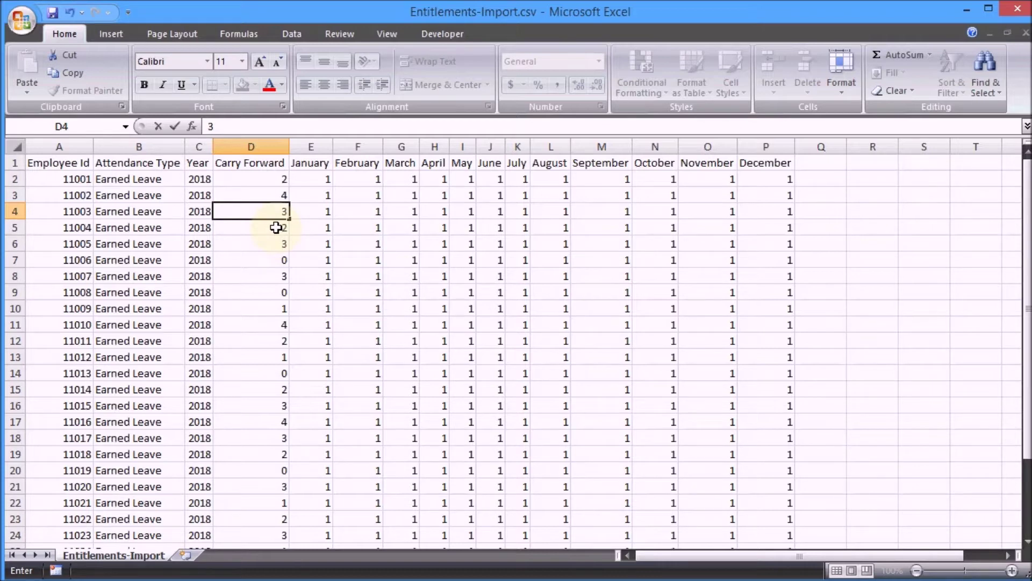
pyautogui.click(276, 228)
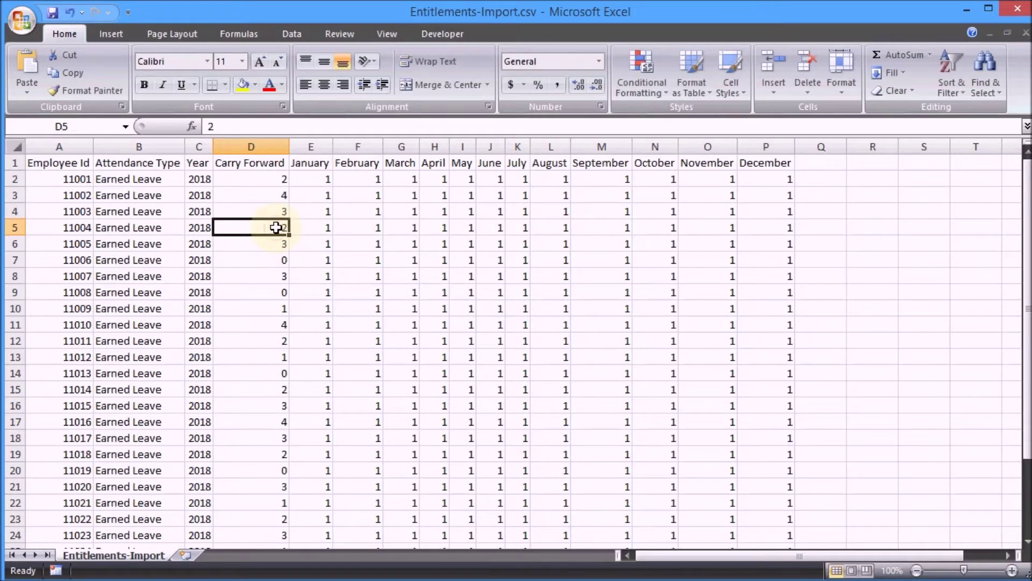
pyautogui.write('3')
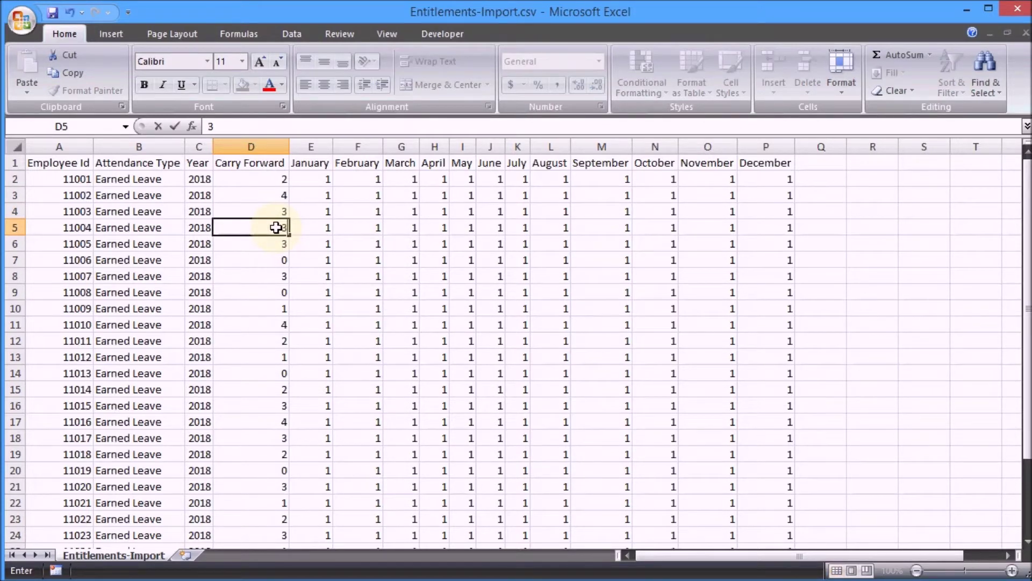
# Step: Save Entitlements-Import.csv, keeping the CSV format, and close Excel
pyautogui.click(52, 12)
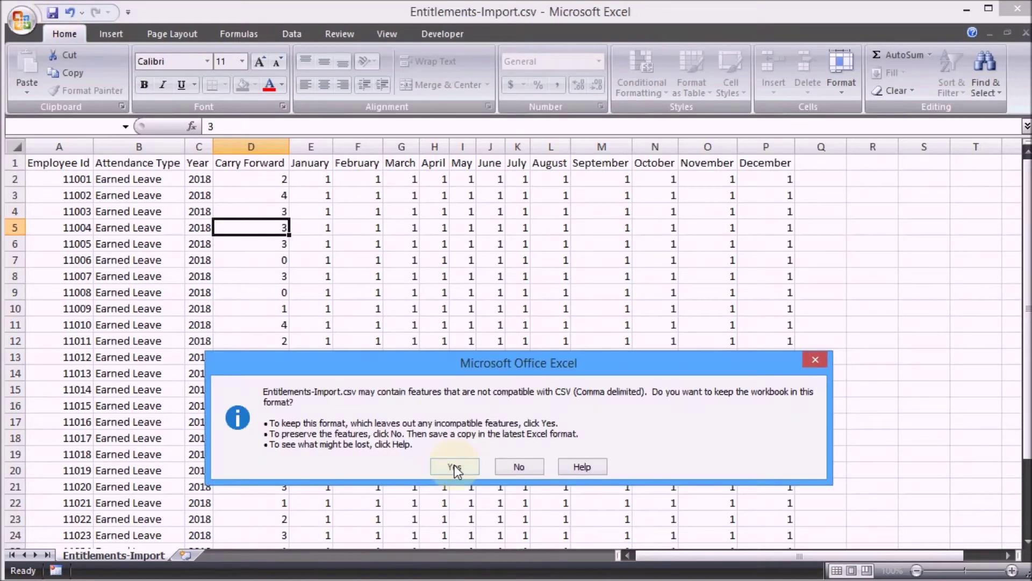
pyautogui.click(455, 467)
pyautogui.click(1016, 8)
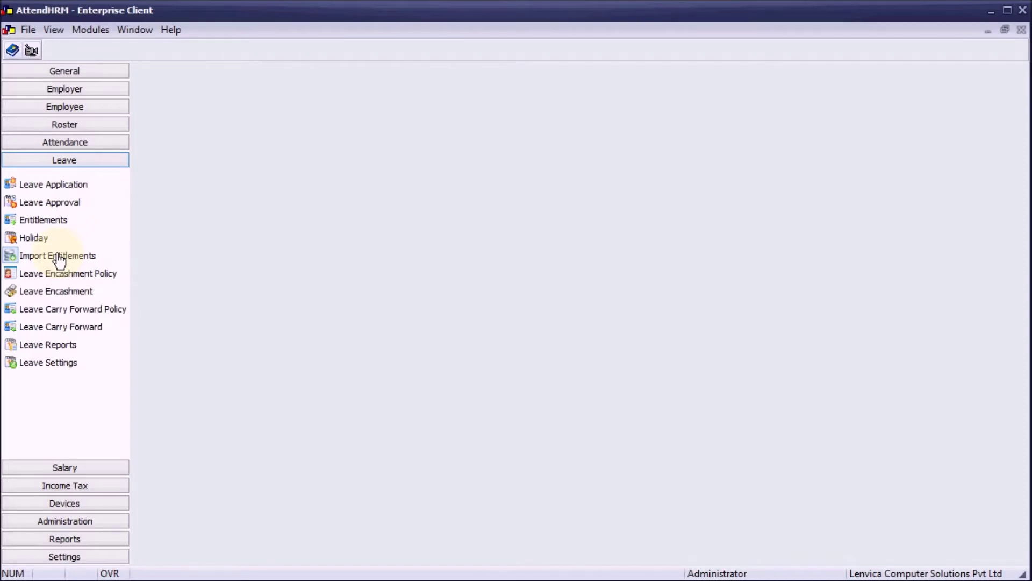
# Step: Start another entitlements import in AttendHRM with the existing import format Leave Entitlement
pyautogui.click(58, 256)
pyautogui.click(763, 240)
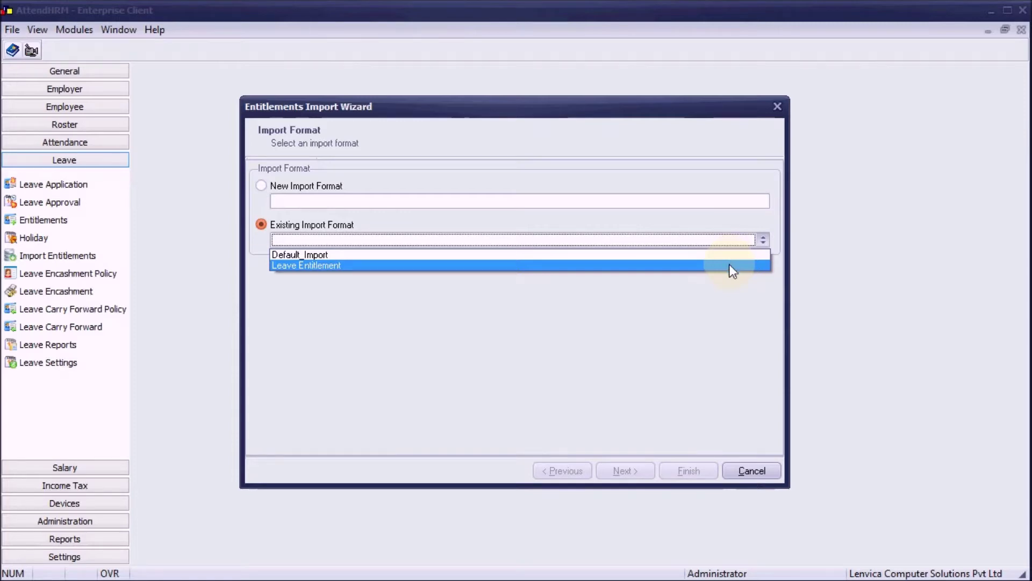
pyautogui.click(733, 266)
pyautogui.click(625, 470)
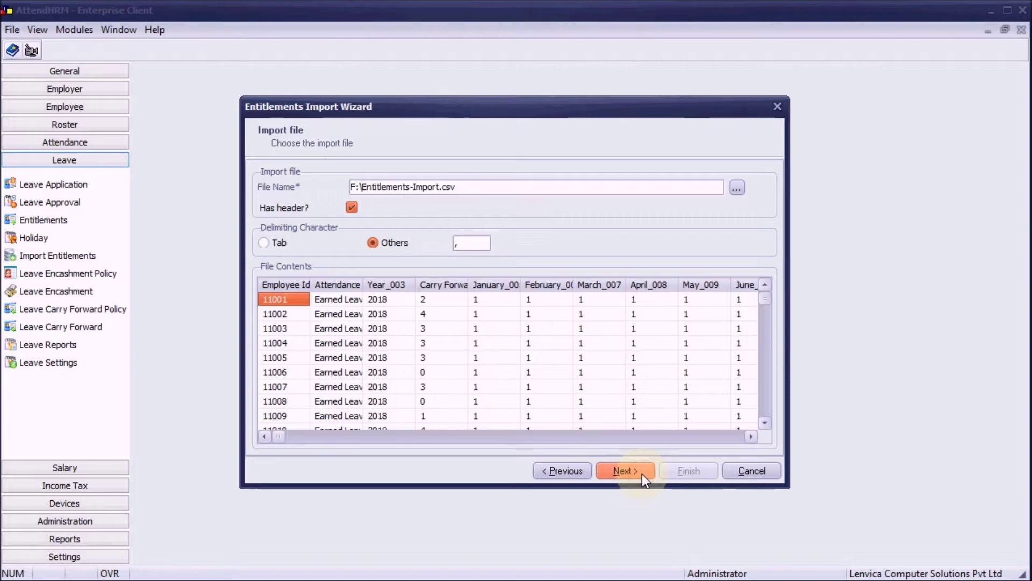
# Step: Accept F:\Entitlements-Import.csv with the stored field matches and previewed data, run the import and finish the wizard
pyautogui.click(639, 472)
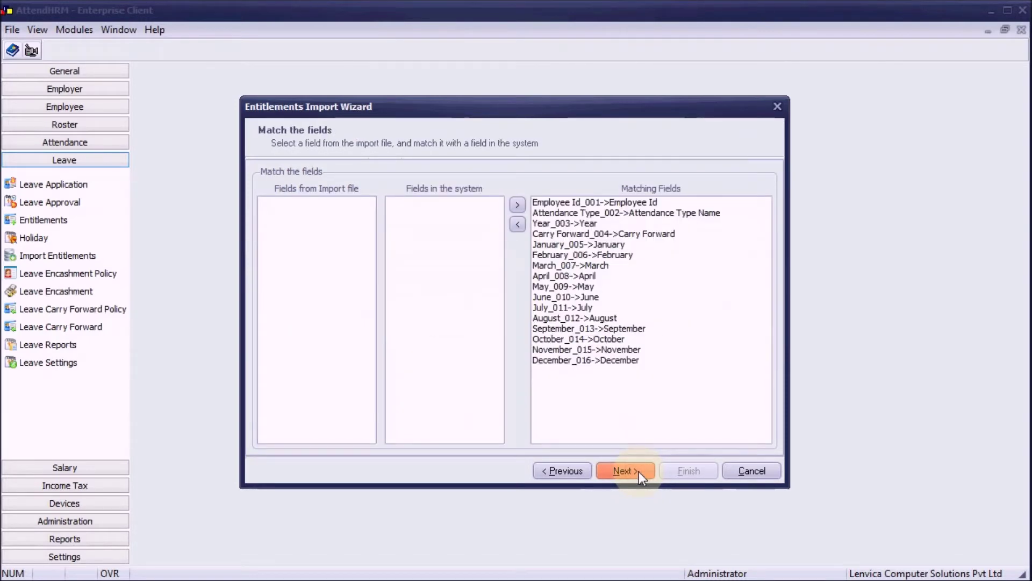
pyautogui.click(639, 472)
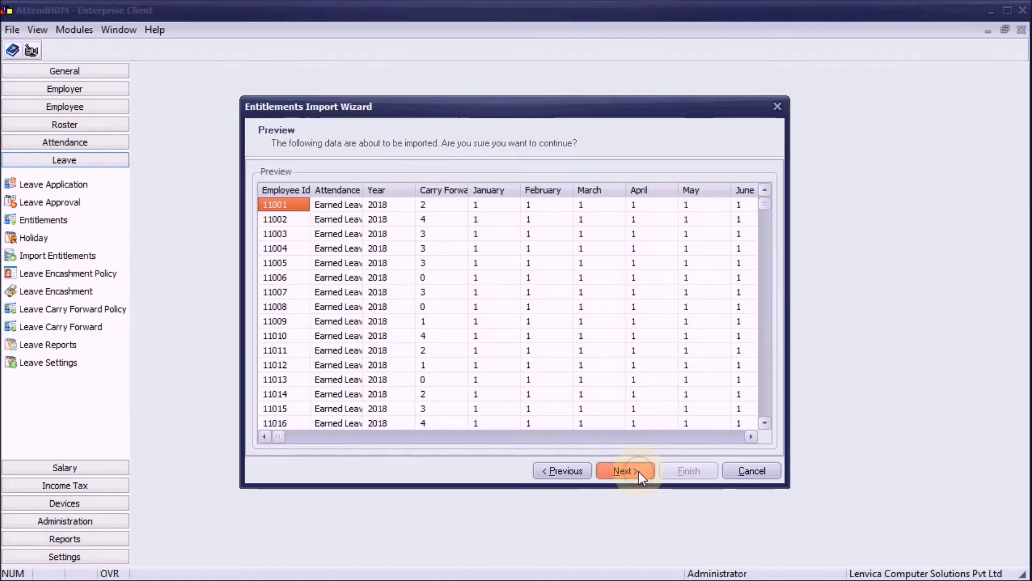
pyautogui.click(639, 472)
pyautogui.click(686, 465)
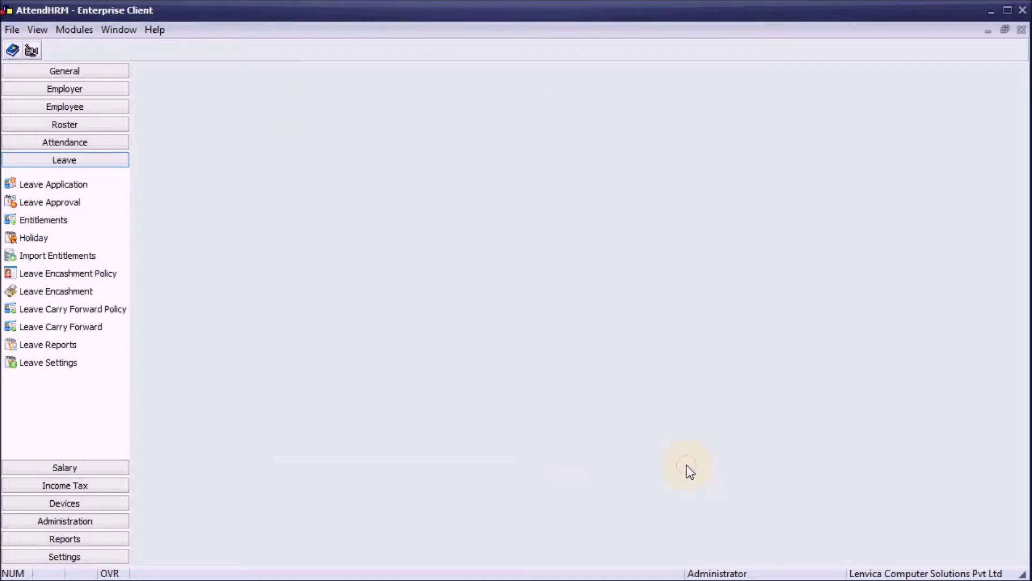
# Step: Open the employees' leave entitlements and examine the updated Earned Leave carry-forward days employee by employee
pyautogui.click(60, 221)
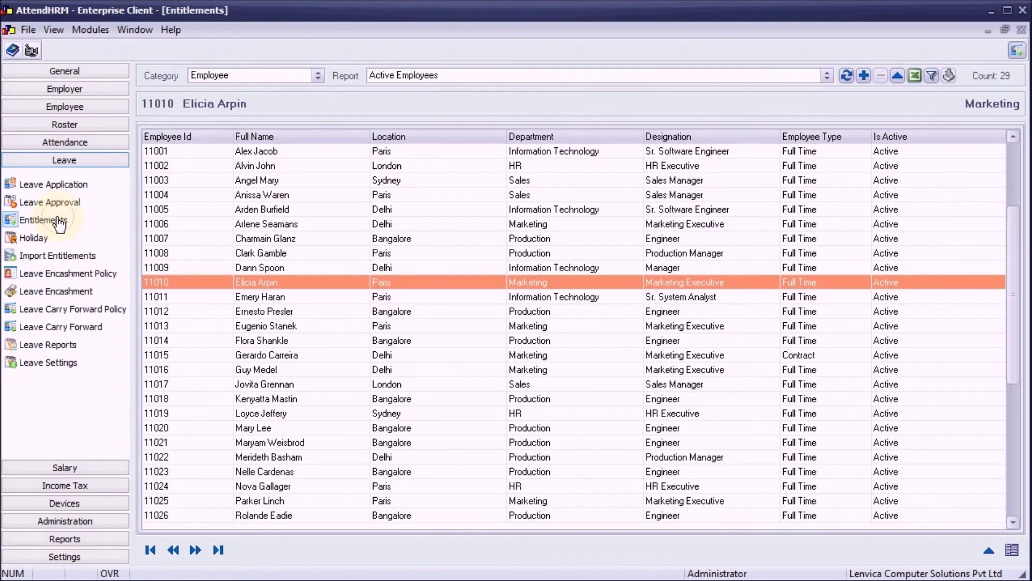
pyautogui.click(195, 550)
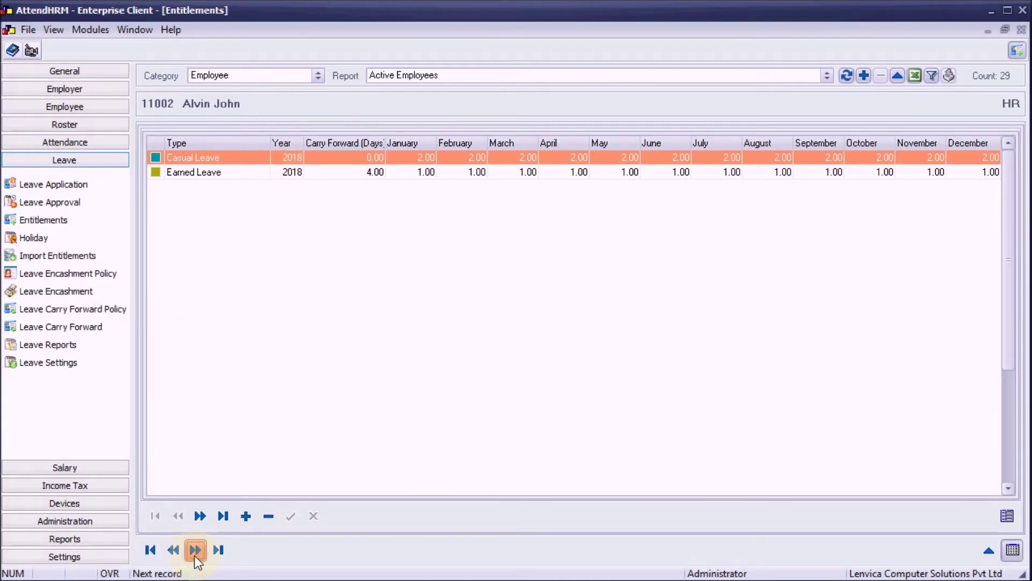
pyautogui.click(196, 550)
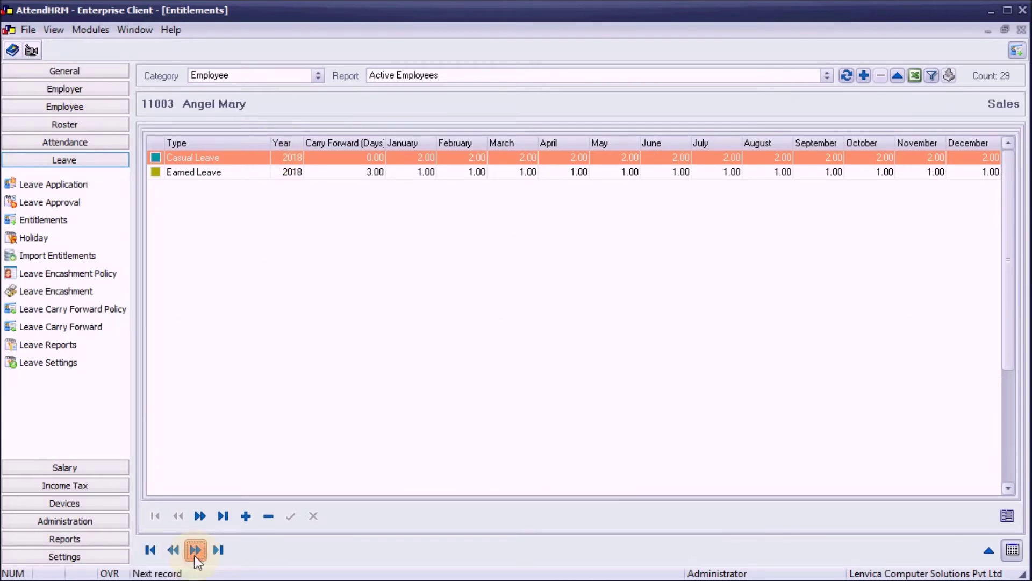
pyautogui.click(194, 551)
pyautogui.click(195, 550)
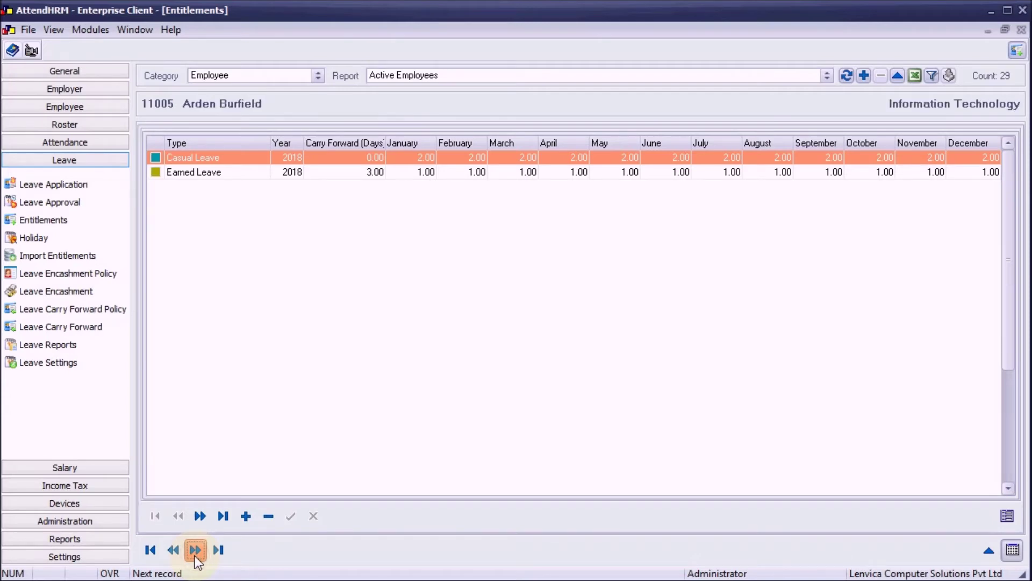
pyautogui.click(194, 551)
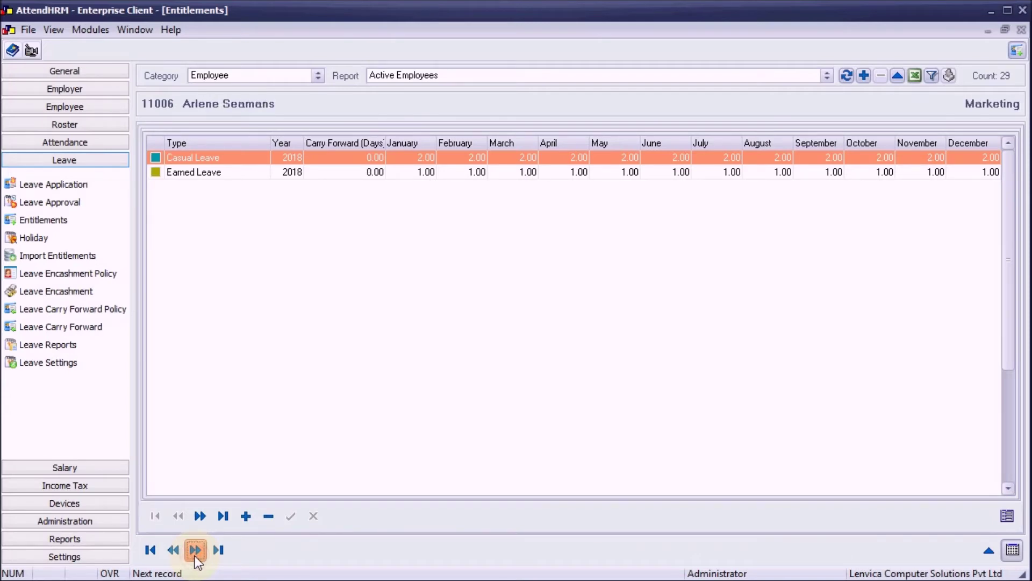
pyautogui.click(195, 550)
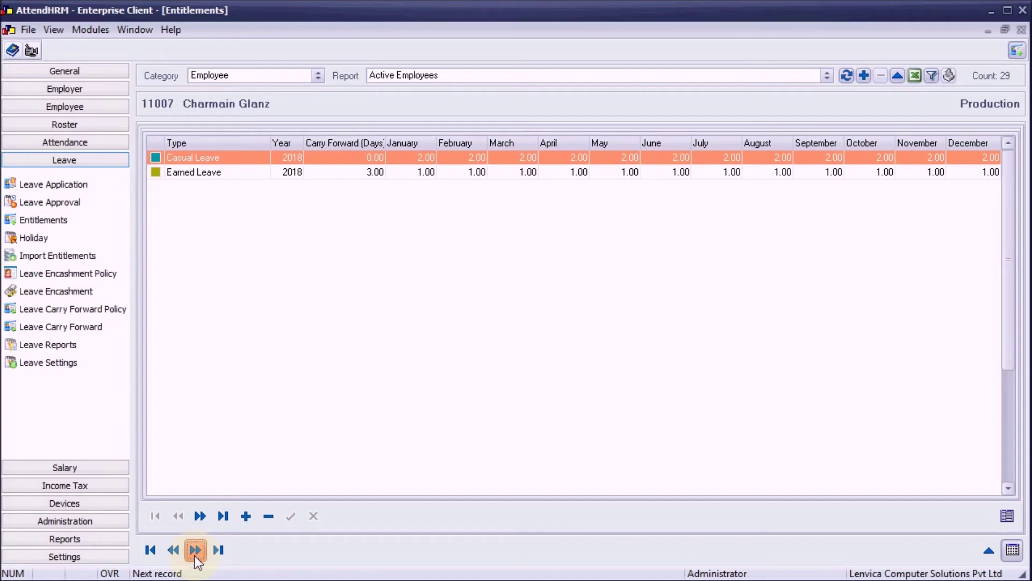
pyautogui.click(195, 550)
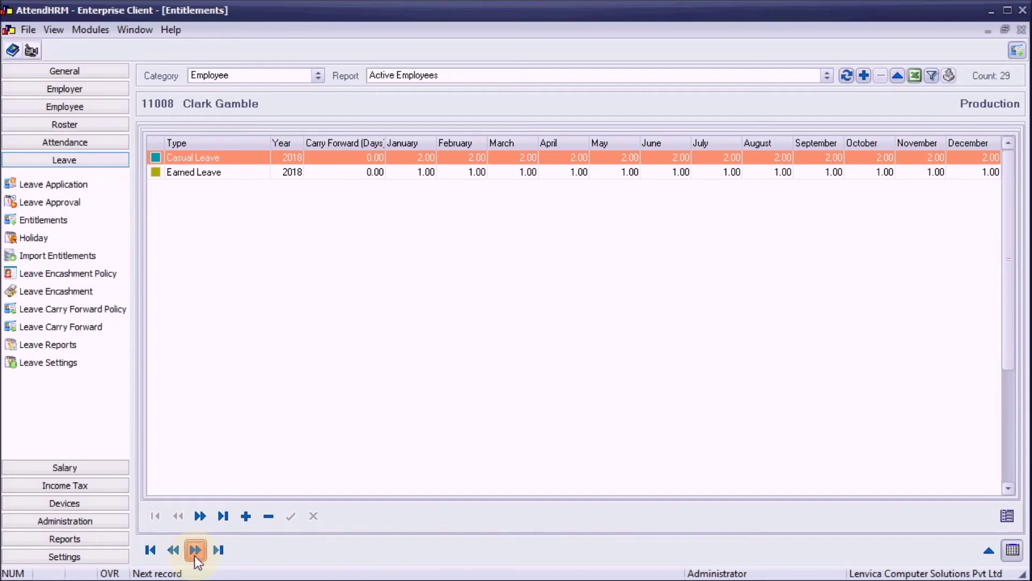